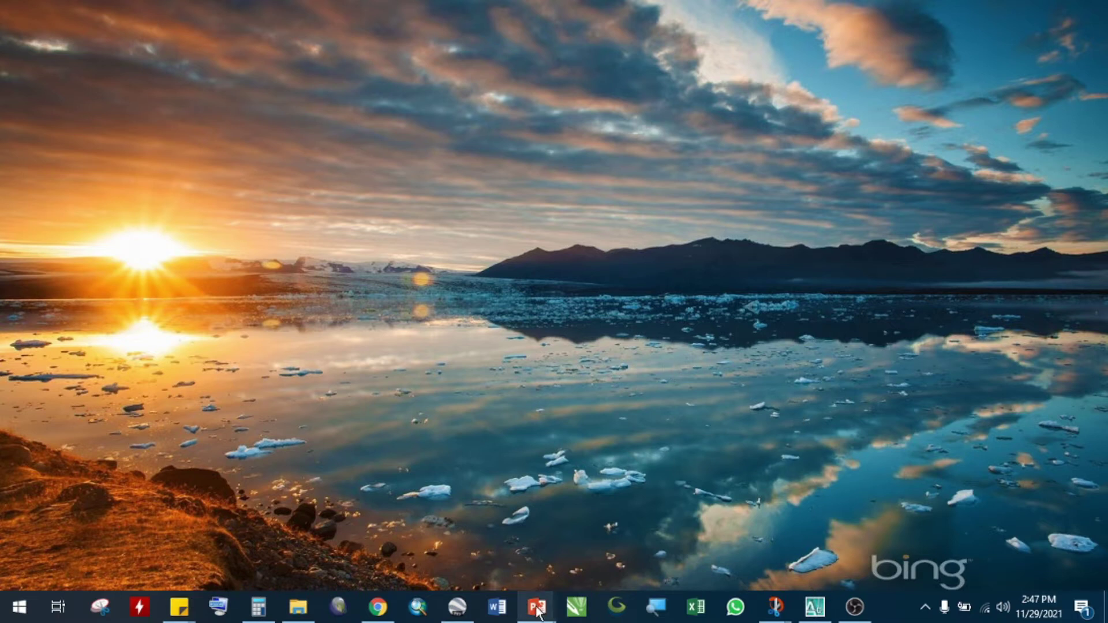
Switch to the PowerPoint presentation BELAJAR HECRAS DARI 0 and show its title slide.
{"action": "mouse_move", "coordinate": [537, 606]}
{"action": "left_click", "coordinate": [494, 571]}
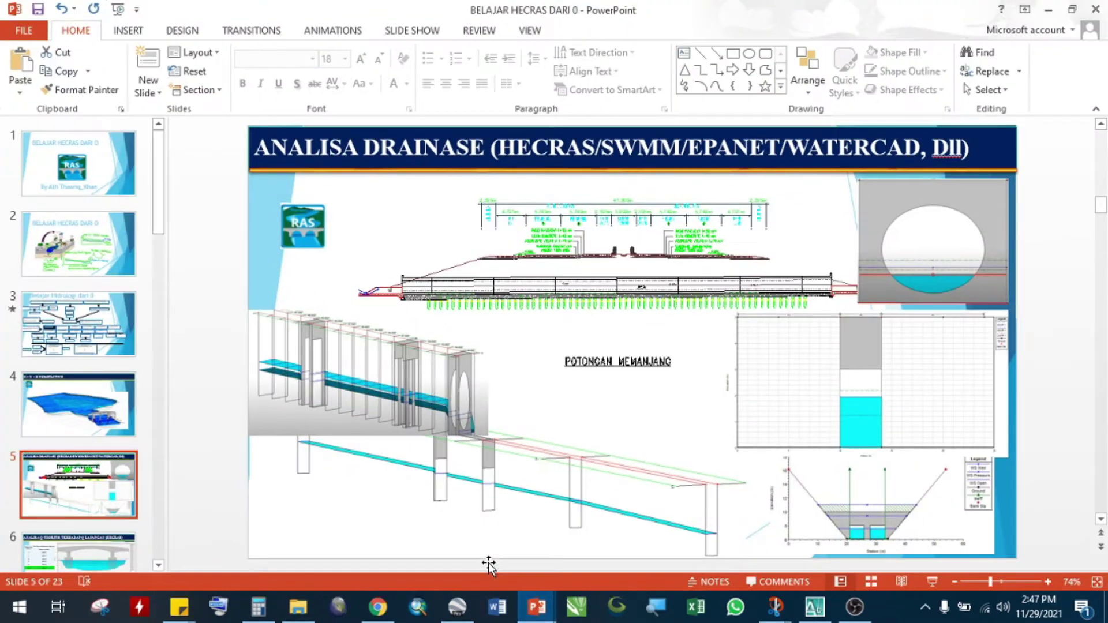
{"action": "left_click", "coordinate": [86, 179]}
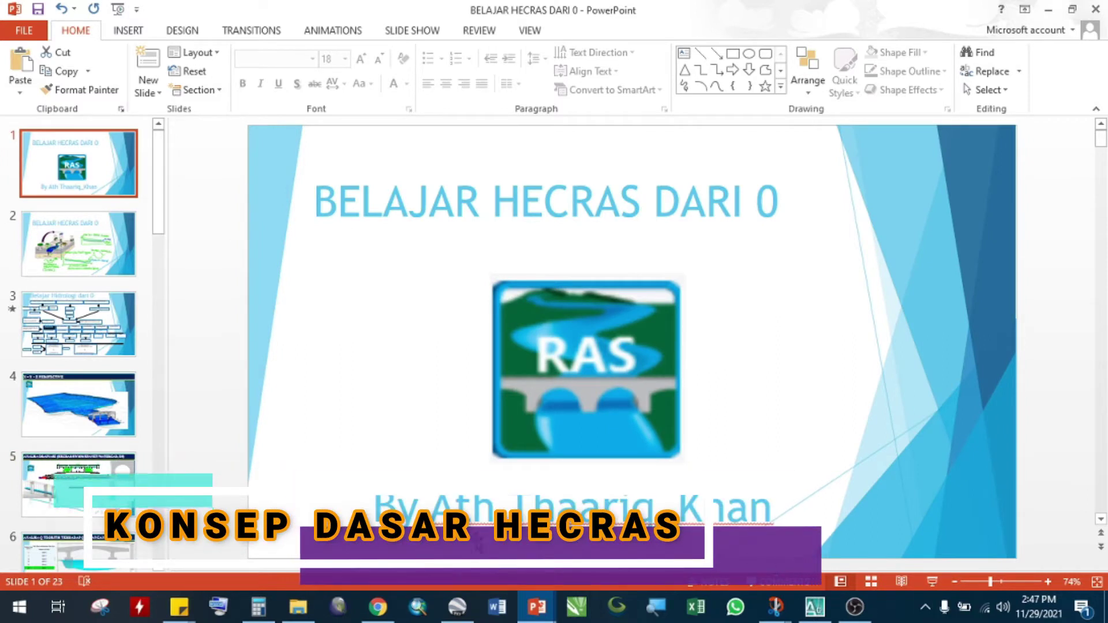
Review the hydrology tutorial videos on the YouTube channel in Chrome and return to the presentation.
{"action": "left_click", "coordinate": [374, 616]}
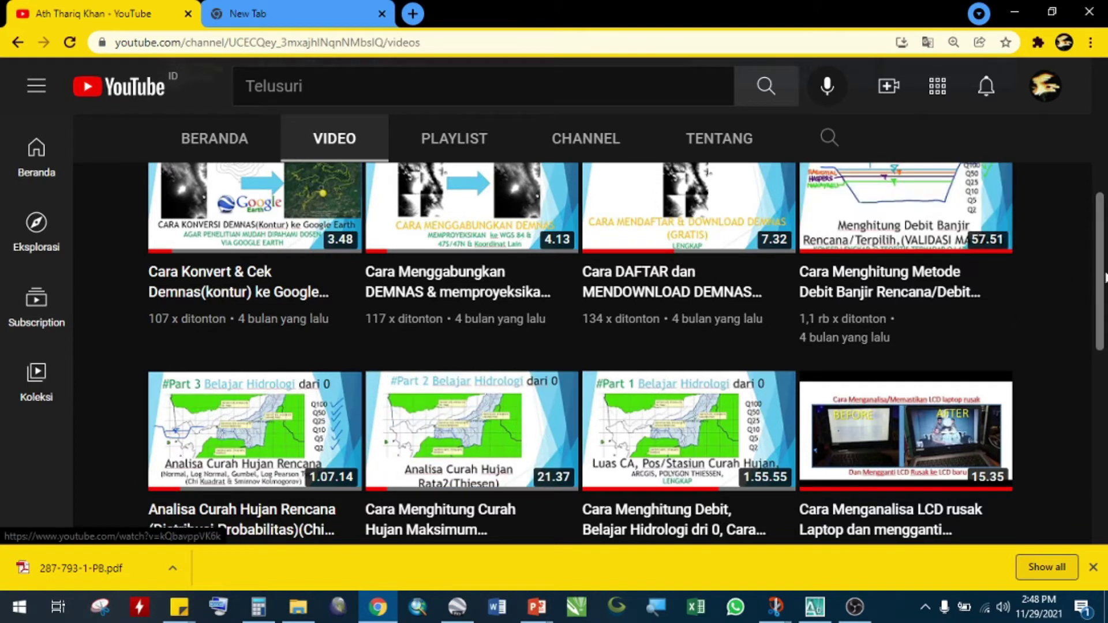
{"action": "scroll", "coordinate": [1051, 265], "scroll_direction": "up", "scroll_amount": 1}
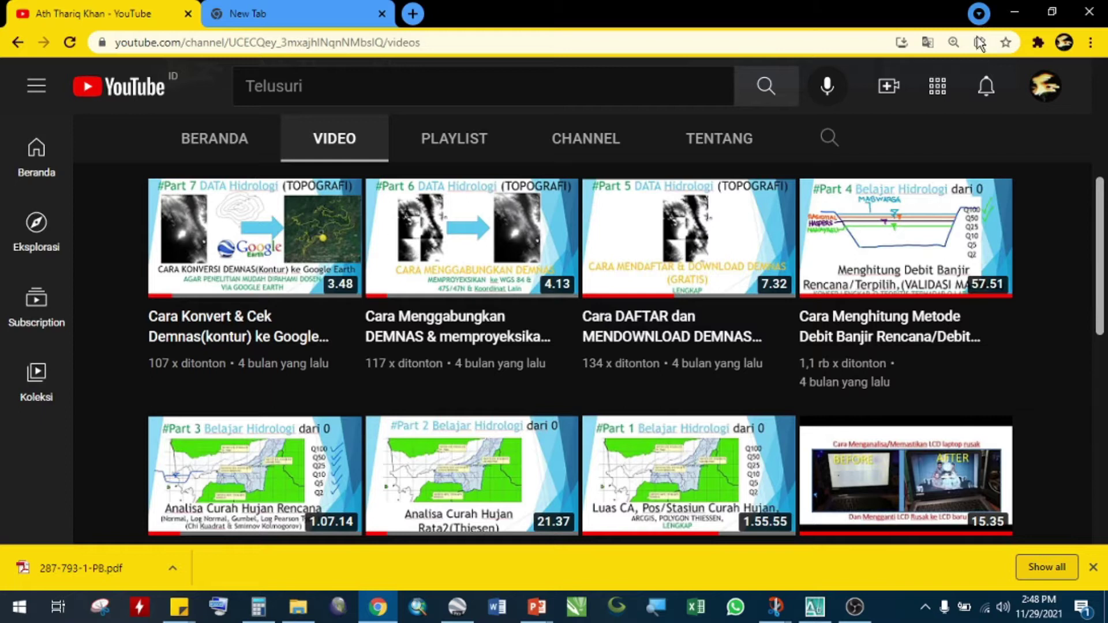
{"action": "scroll", "coordinate": [1104, 293], "scroll_direction": "down", "scroll_amount": 1}
{"action": "scroll", "coordinate": [1104, 293], "scroll_direction": "down", "scroll_amount": 1}
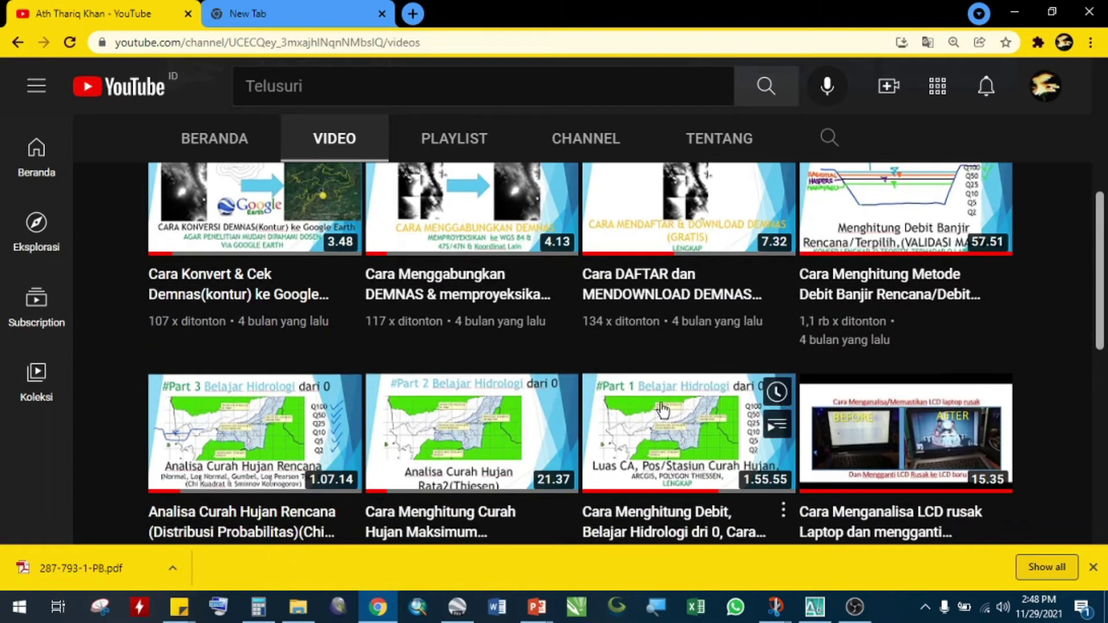
{"action": "left_click", "coordinate": [1015, 11]}
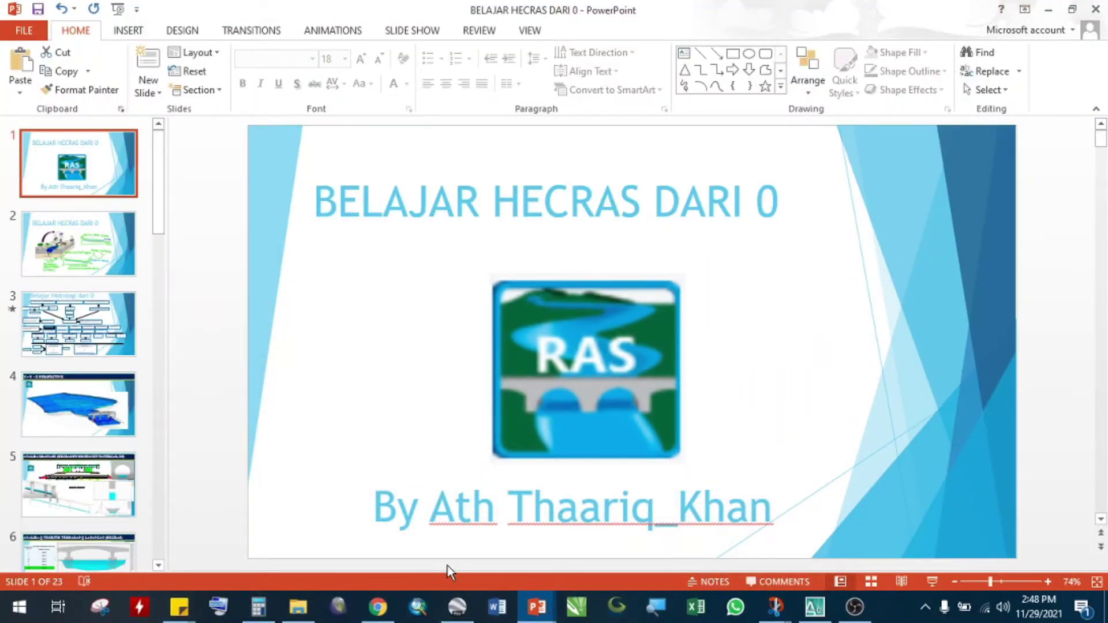
{"action": "left_click", "coordinate": [378, 607]}
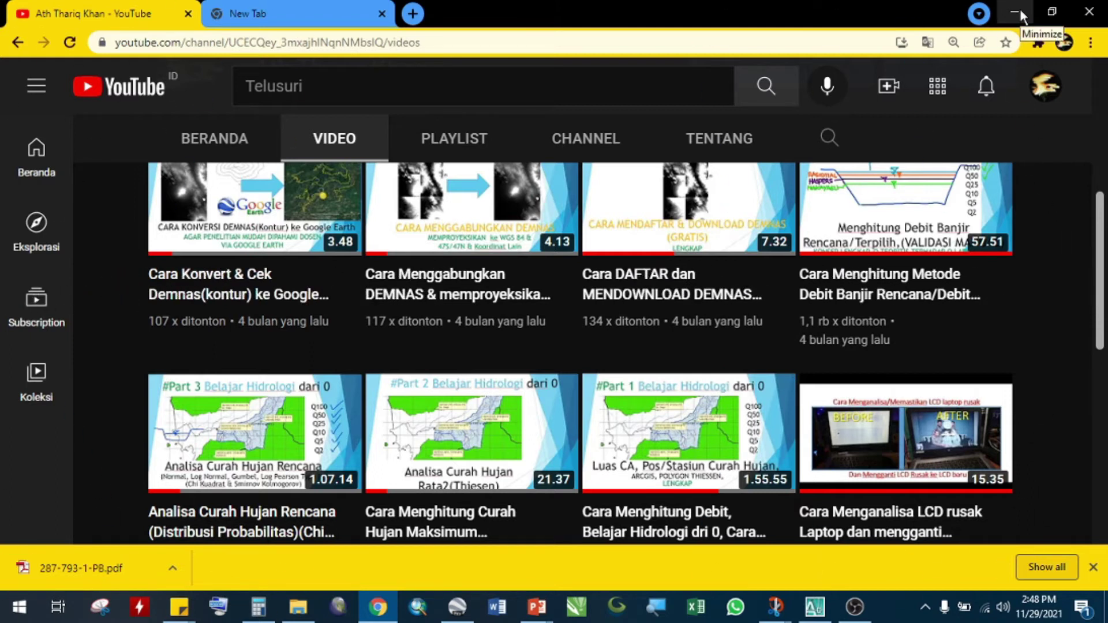
{"action": "left_click", "coordinate": [1015, 13]}
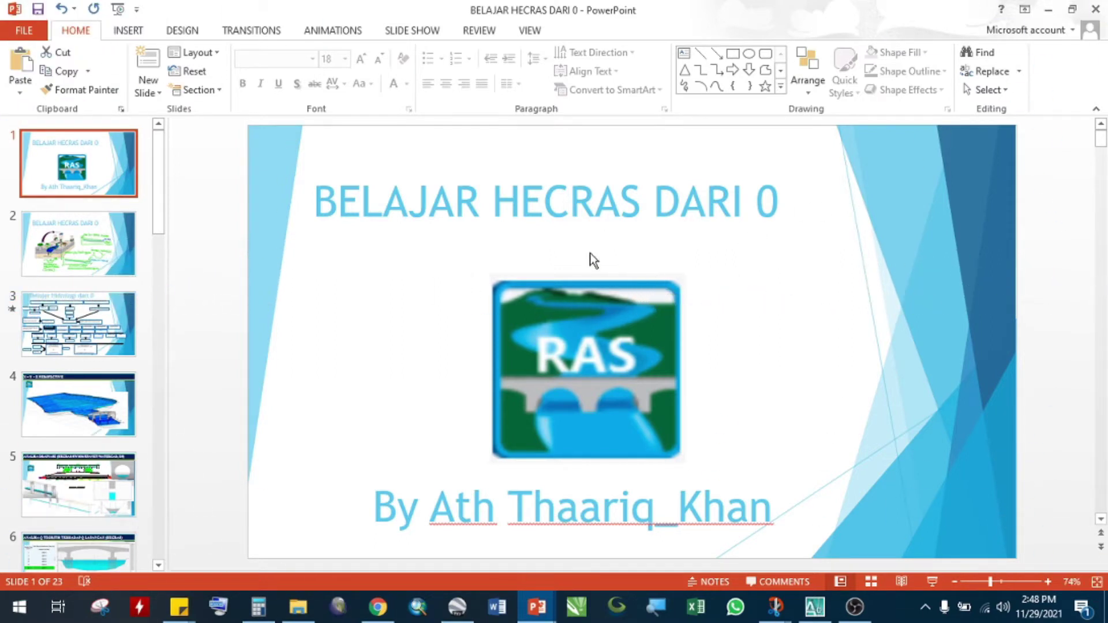
Search Google in Chrome for "hec ras download" and open the Hydrologic Engineering Center's HEC-RAS Downloads page.
{"action": "left_click", "coordinate": [604, 336]}
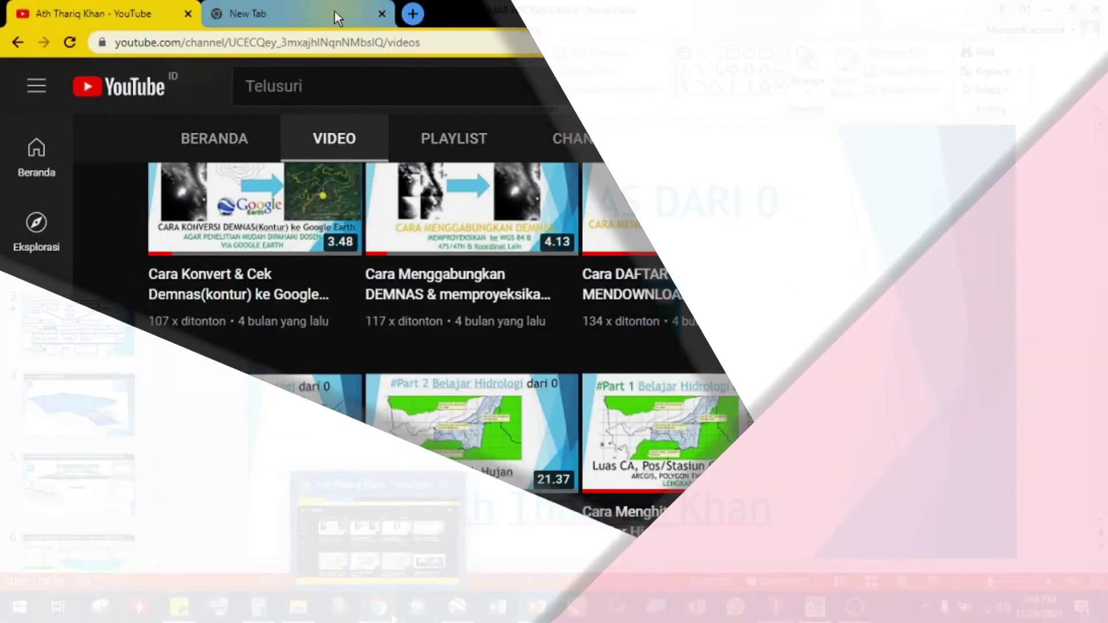
{"action": "left_click", "coordinate": [334, 9]}
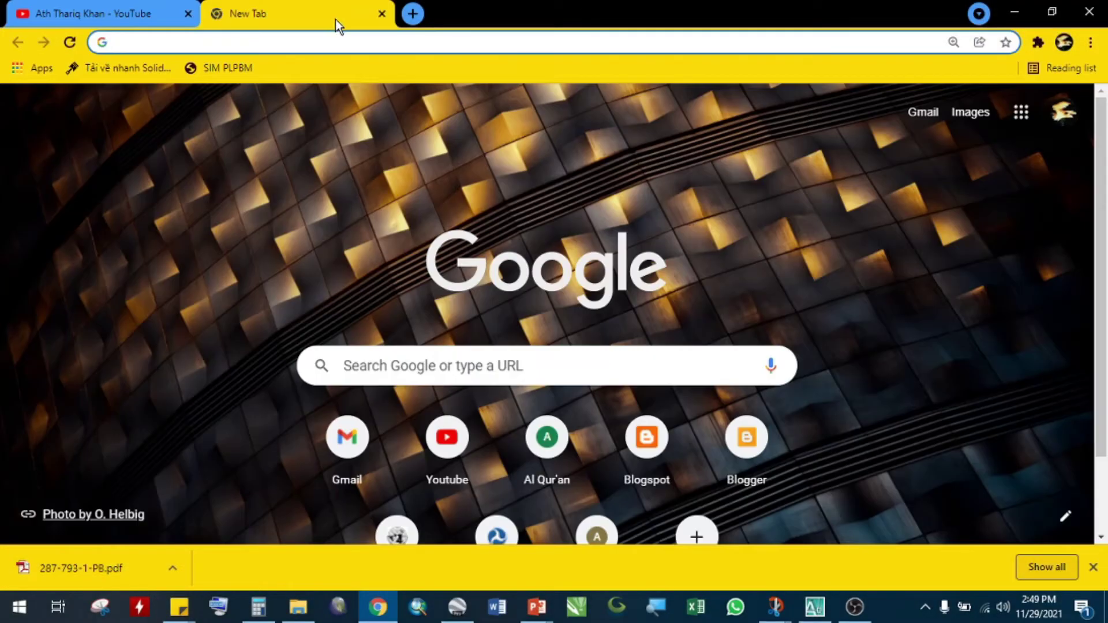
{"action": "type", "text": "hecras"}
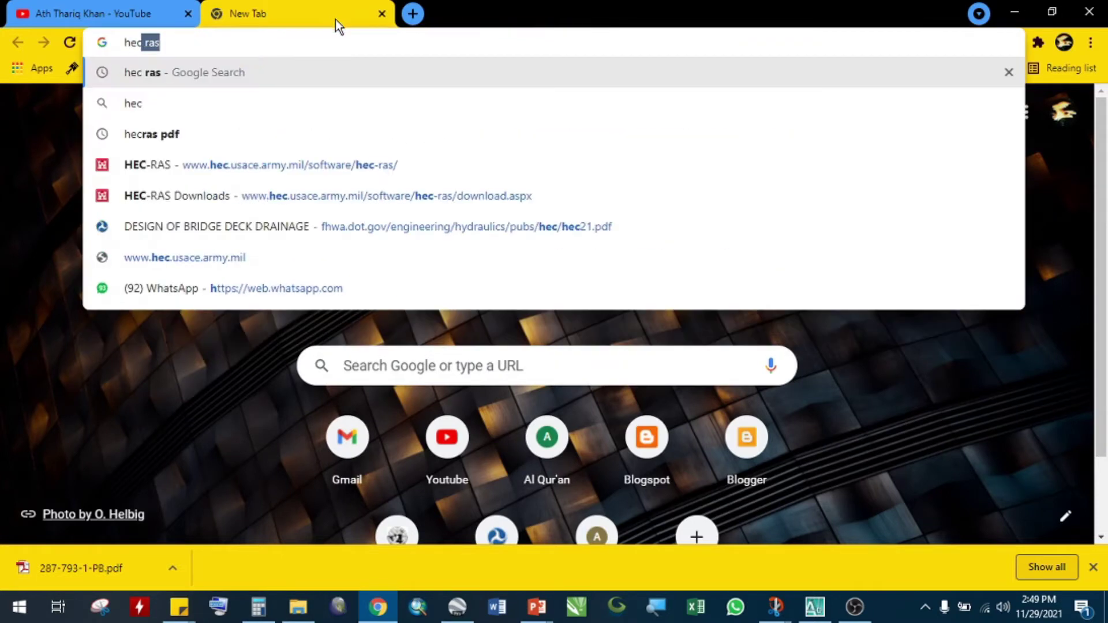
{"action": "type", "text": " down"}
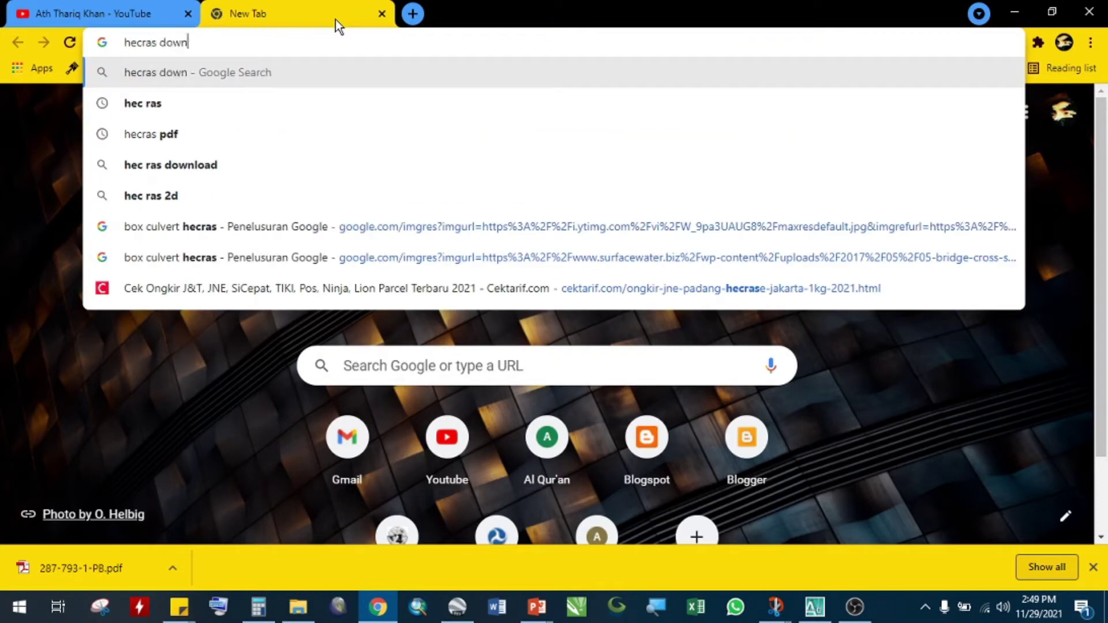
{"action": "type", "text": "laod"}
{"action": "key", "text": "Return"}
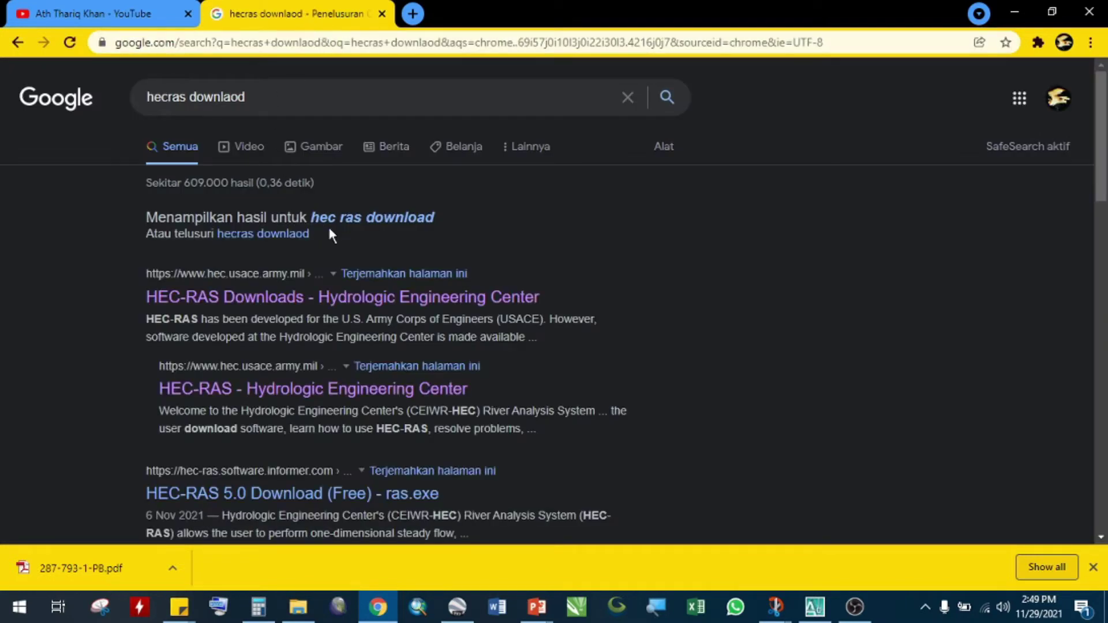
{"action": "left_click", "coordinate": [364, 218]}
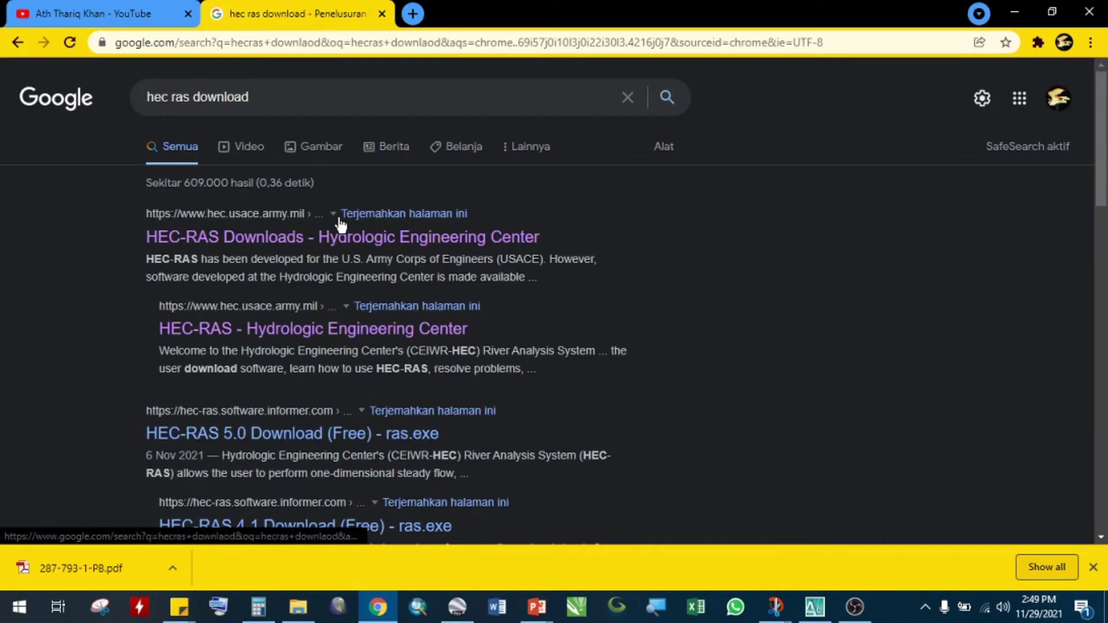
{"action": "left_click", "coordinate": [372, 238]}
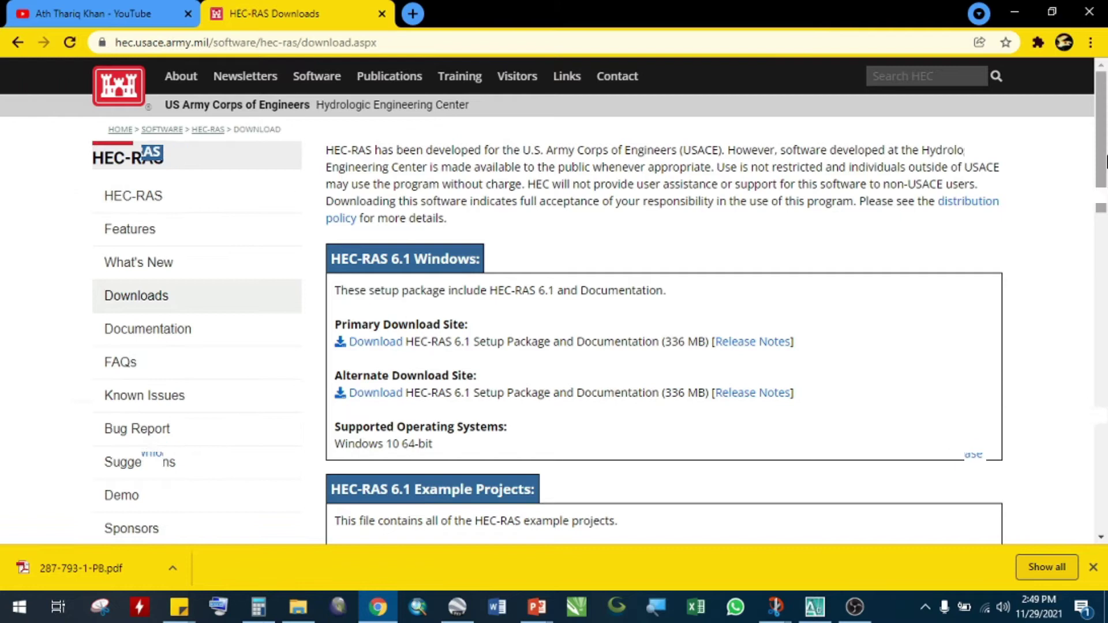
Download the archived HEC-RAS 6.0 and 5.0.7 setup packages that include documentation and example data sets.
{"action": "scroll", "coordinate": [1105, 192], "scroll_direction": "down", "scroll_amount": 2}
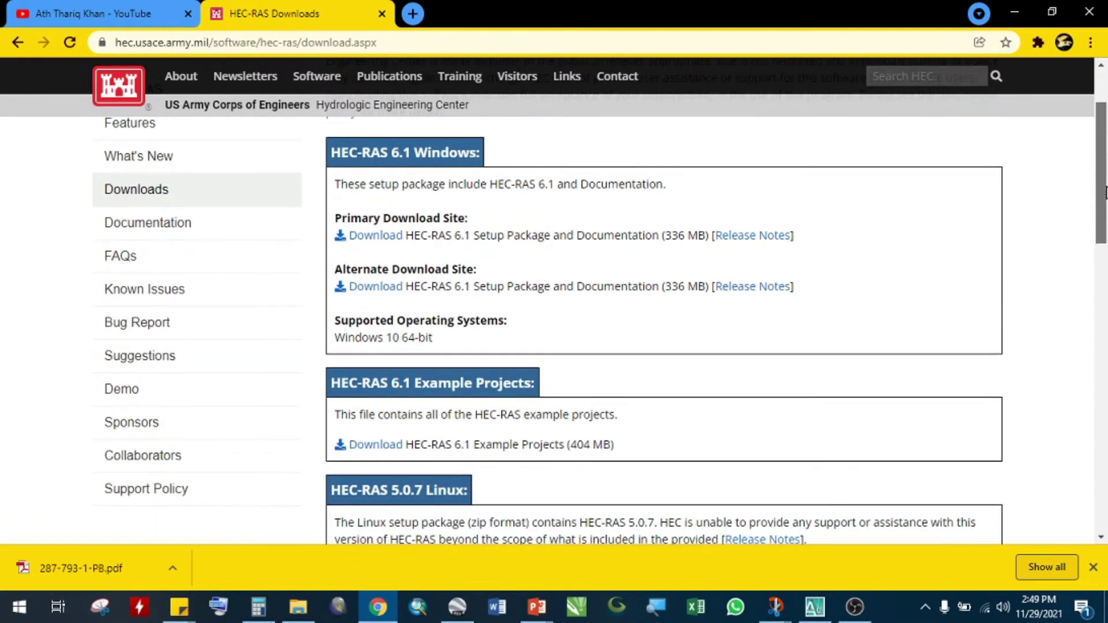
{"action": "mouse_move", "coordinate": [1105, 192]}
{"action": "left_mouse_down"}
{"action": "mouse_move", "coordinate": [1105, 203]}
{"action": "mouse_move", "coordinate": [1105, 191]}
{"action": "left_mouse_up"}
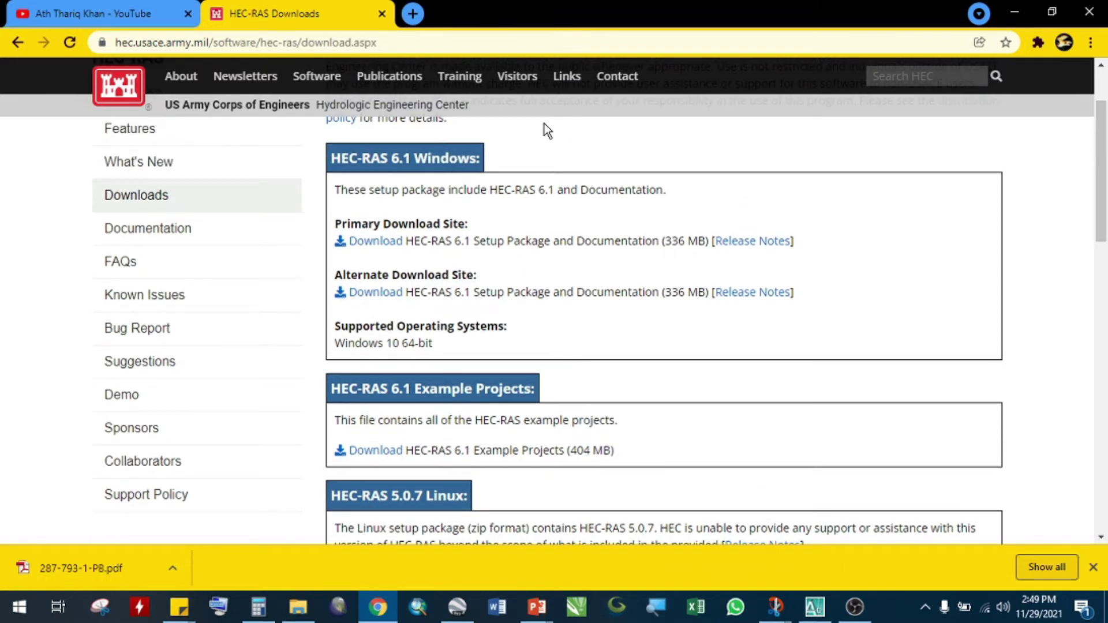
{"action": "scroll", "coordinate": [1085, 152], "scroll_direction": "down", "scroll_amount": 1}
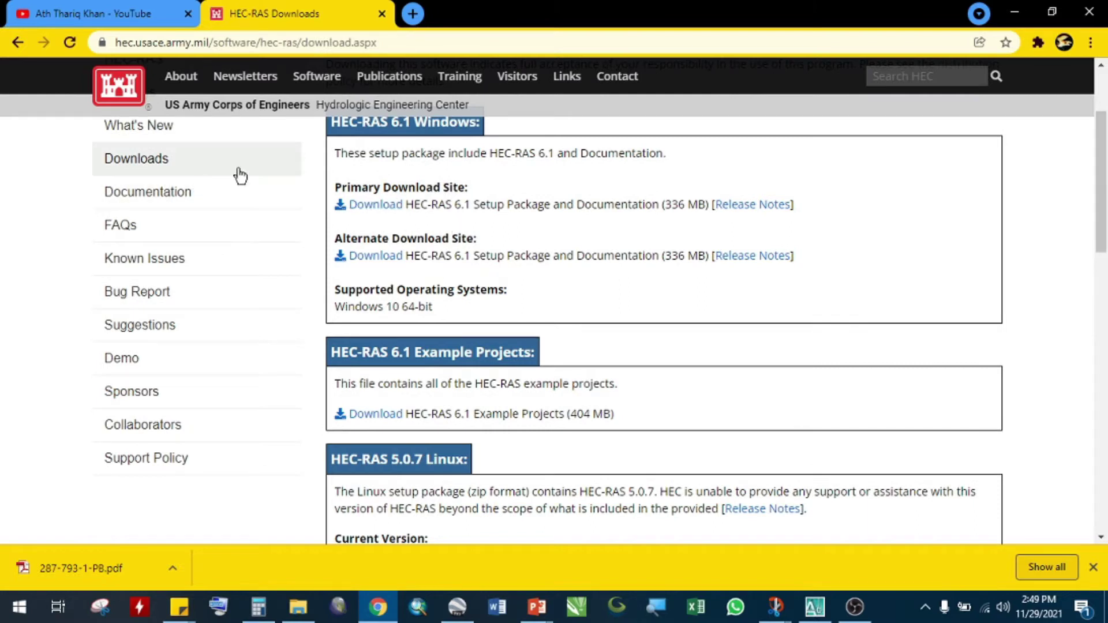
{"action": "left_click_drag", "start_coordinate": [1105, 196], "coordinate": [1105, 209]}
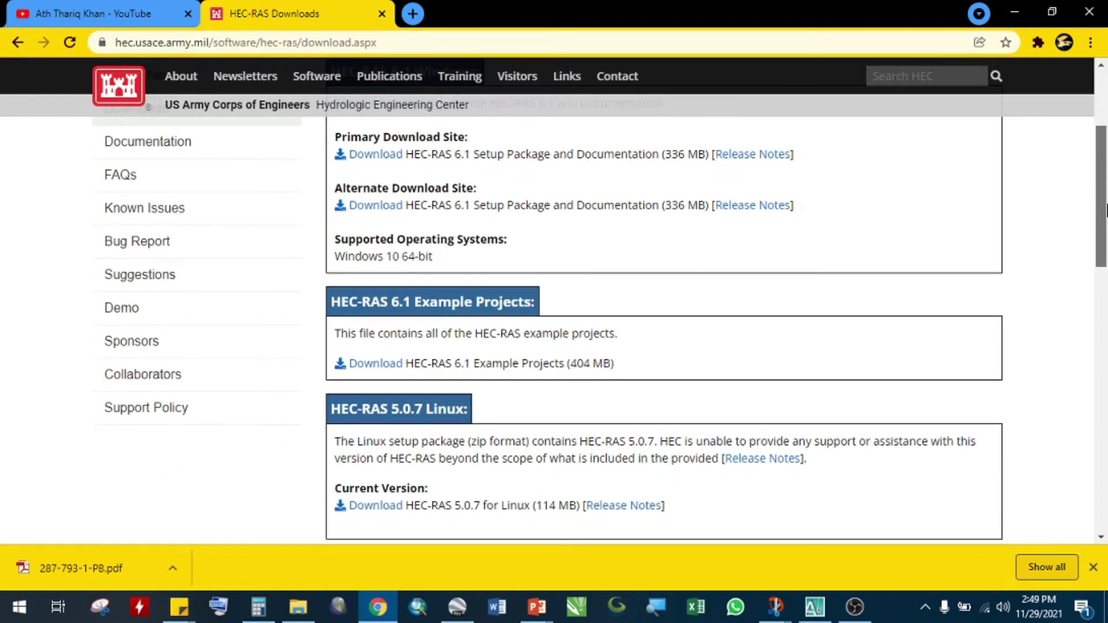
{"action": "scroll", "coordinate": [1103, 225], "scroll_direction": "down", "scroll_amount": 3}
{"action": "scroll", "coordinate": [1104, 231], "scroll_direction": "down", "scroll_amount": 5}
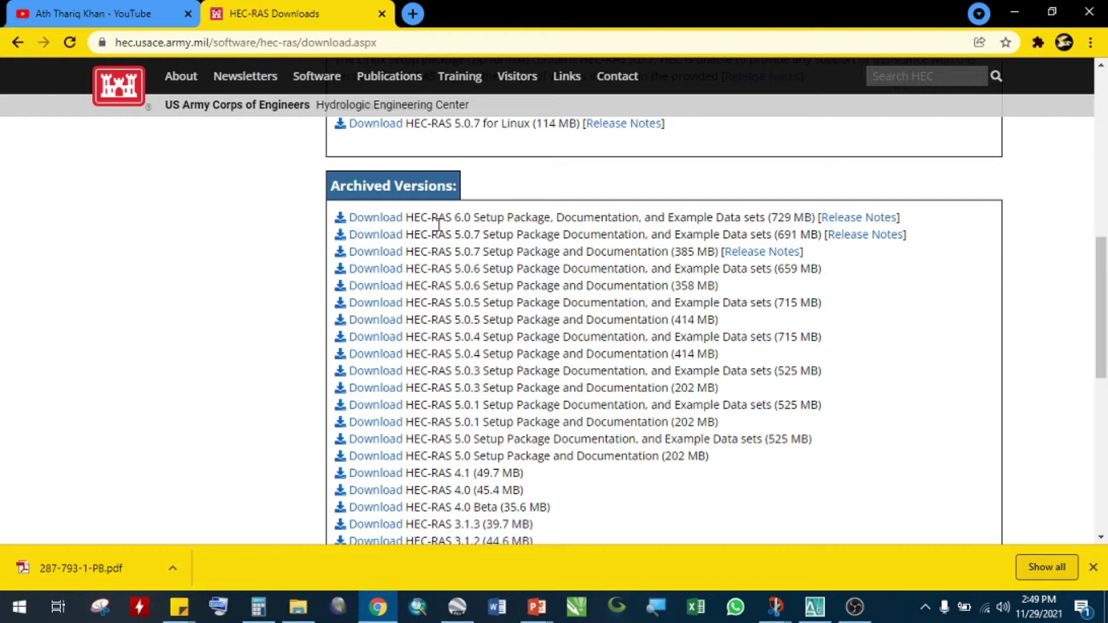
{"action": "left_click_drag", "start_coordinate": [406, 237], "coordinate": [811, 239]}
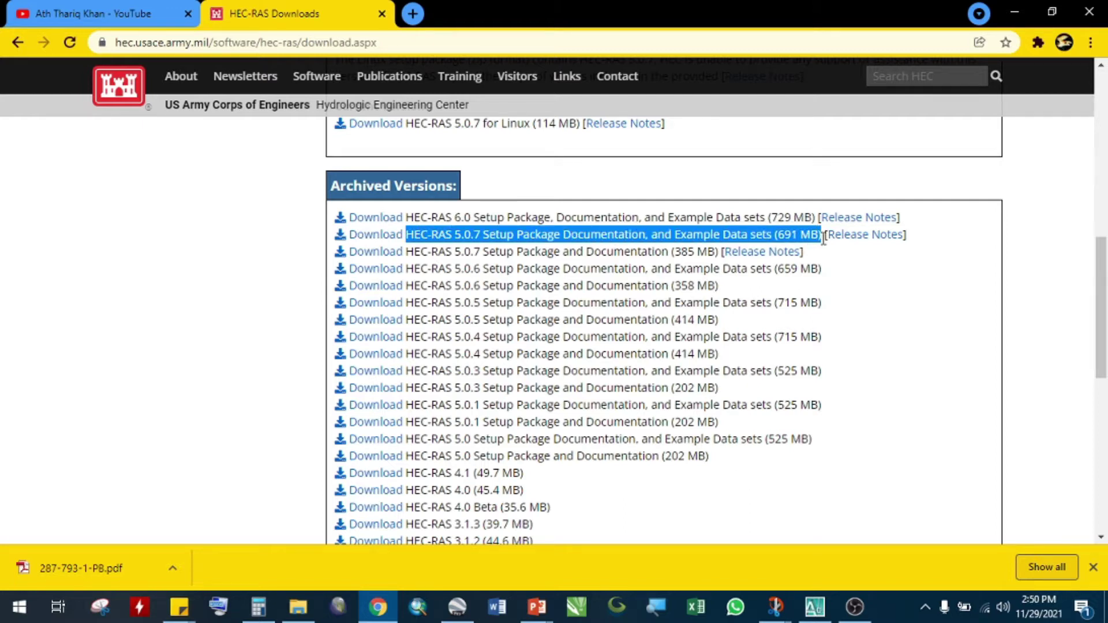
{"action": "left_click_drag", "start_coordinate": [407, 217], "coordinate": [792, 204]}
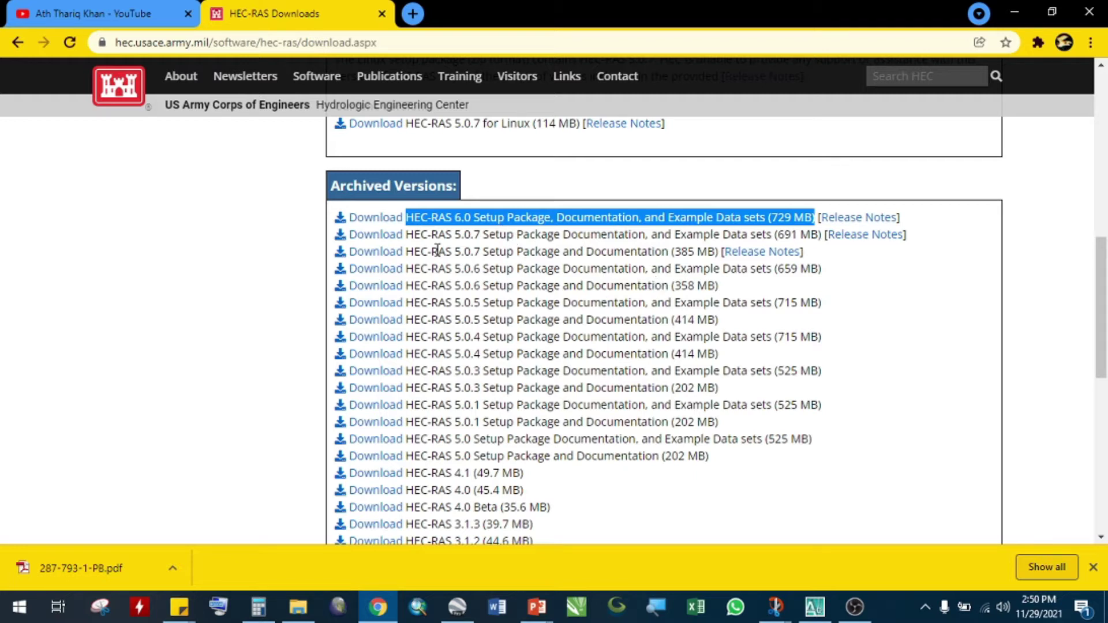
{"action": "left_click", "coordinate": [394, 222]}
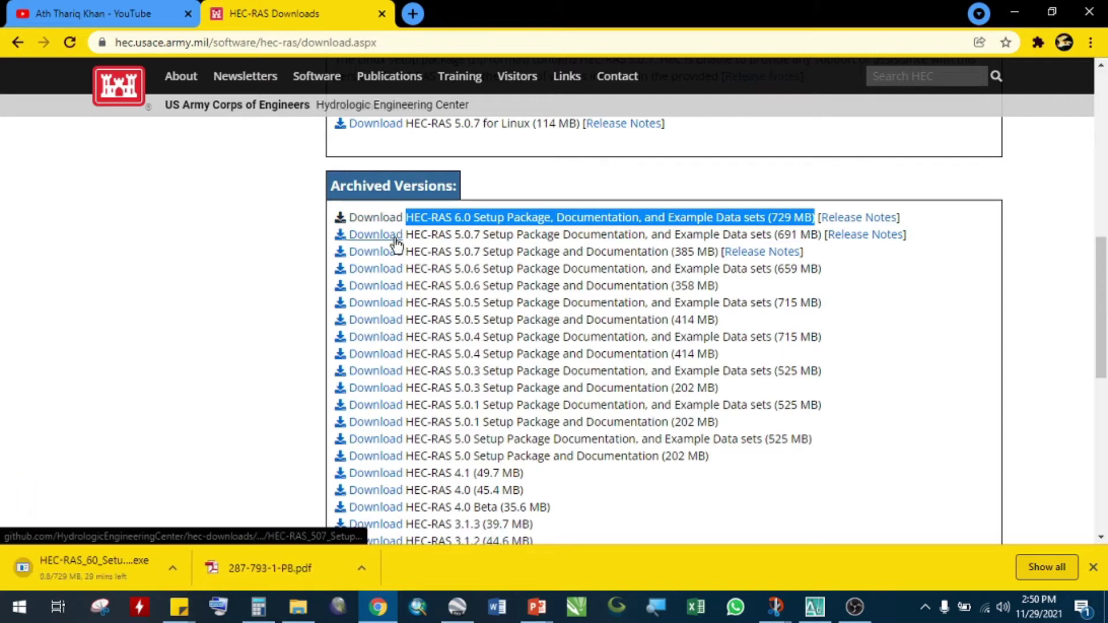
{"action": "left_click", "coordinate": [396, 244]}
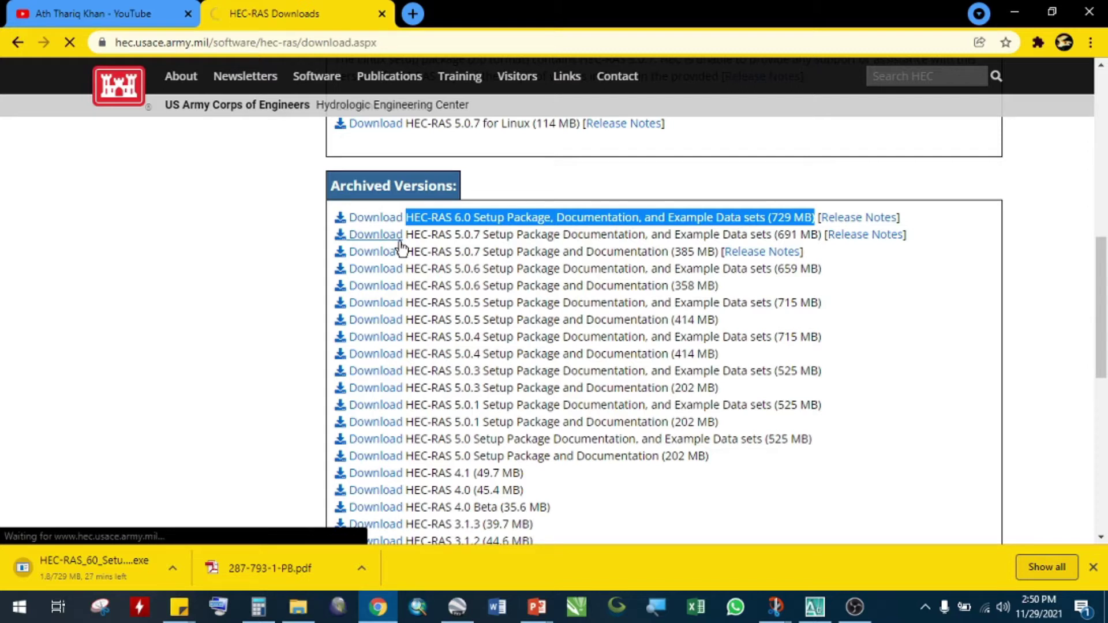
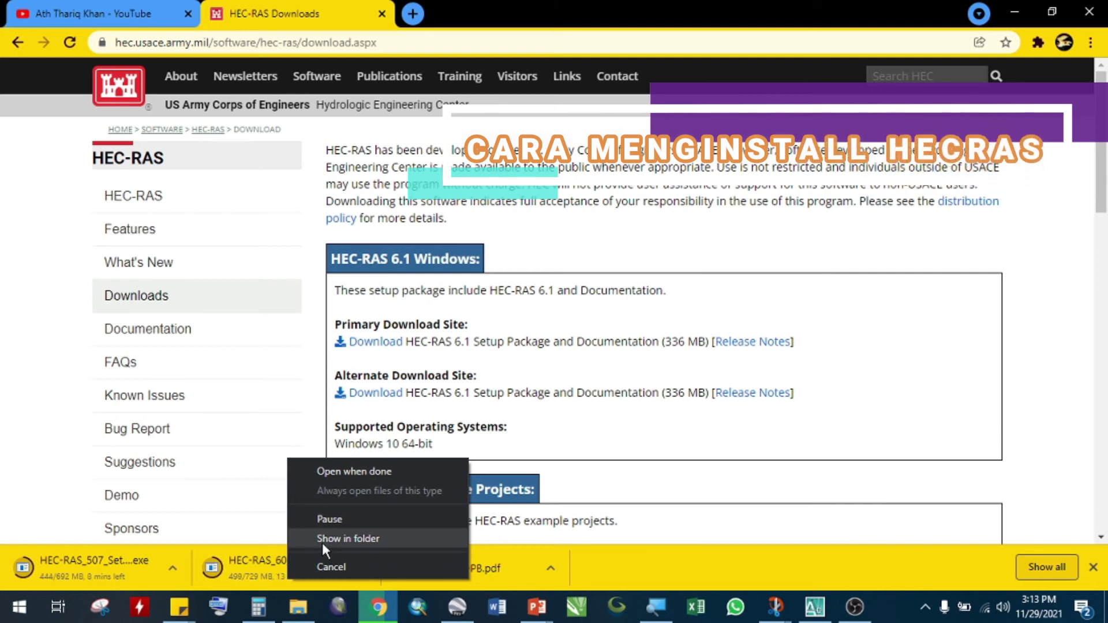
Install HEC-RAS 6.0 from HEC-RAS_60_Setup in the Downloads folder, agreeing to the terms and keeping the default destination folder.
{"action": "left_click", "coordinate": [337, 539]}
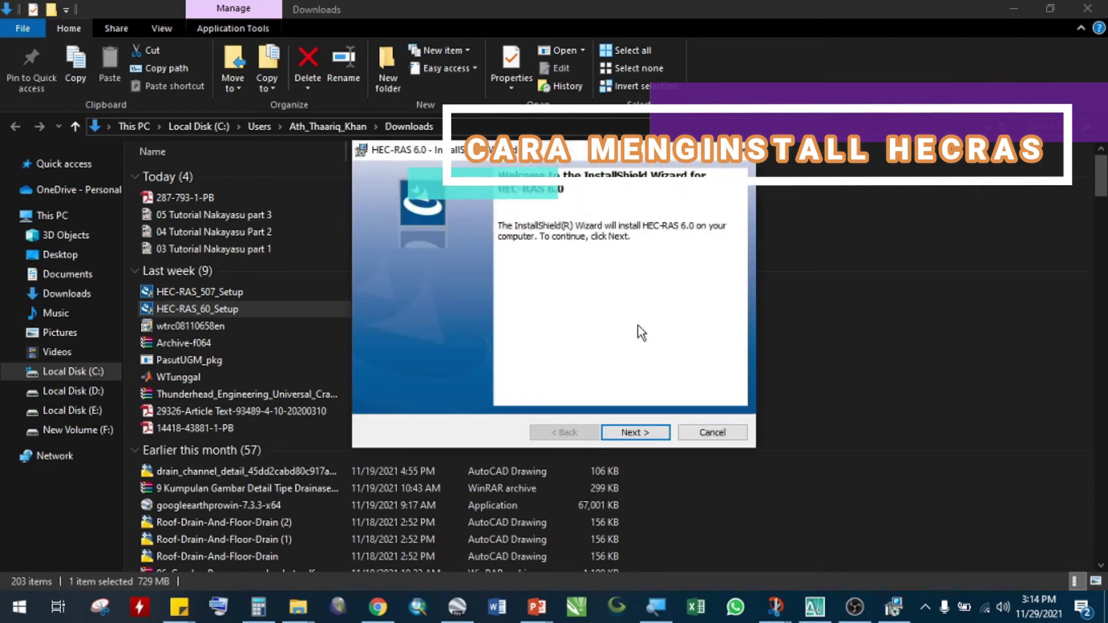
{"action": "left_click", "coordinate": [629, 430]}
{"action": "left_click", "coordinate": [486, 375]}
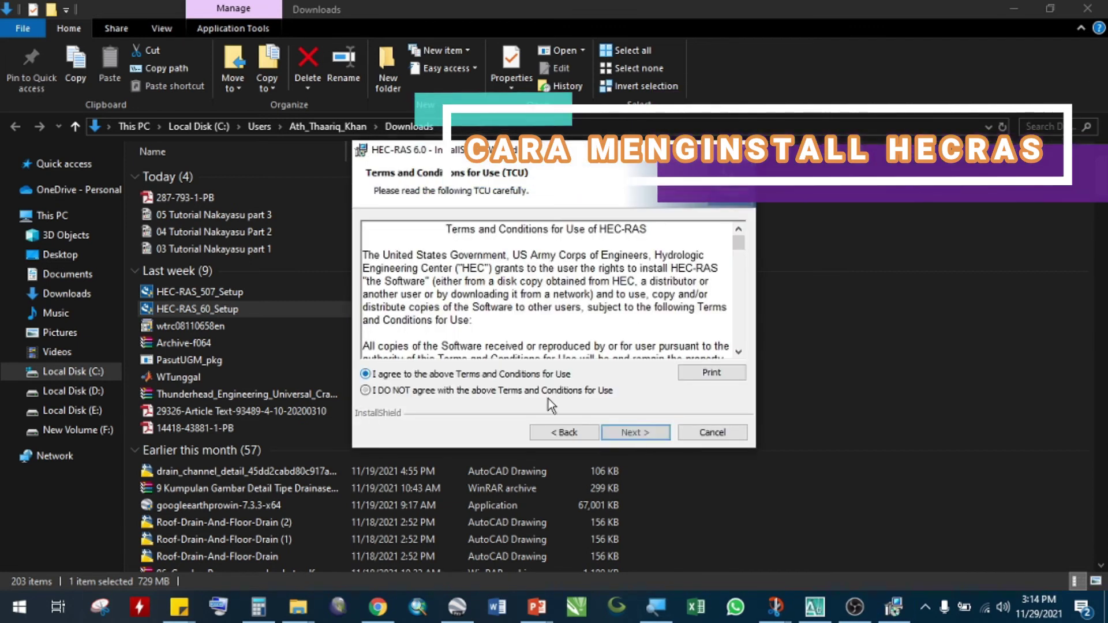
{"action": "left_click", "coordinate": [630, 433]}
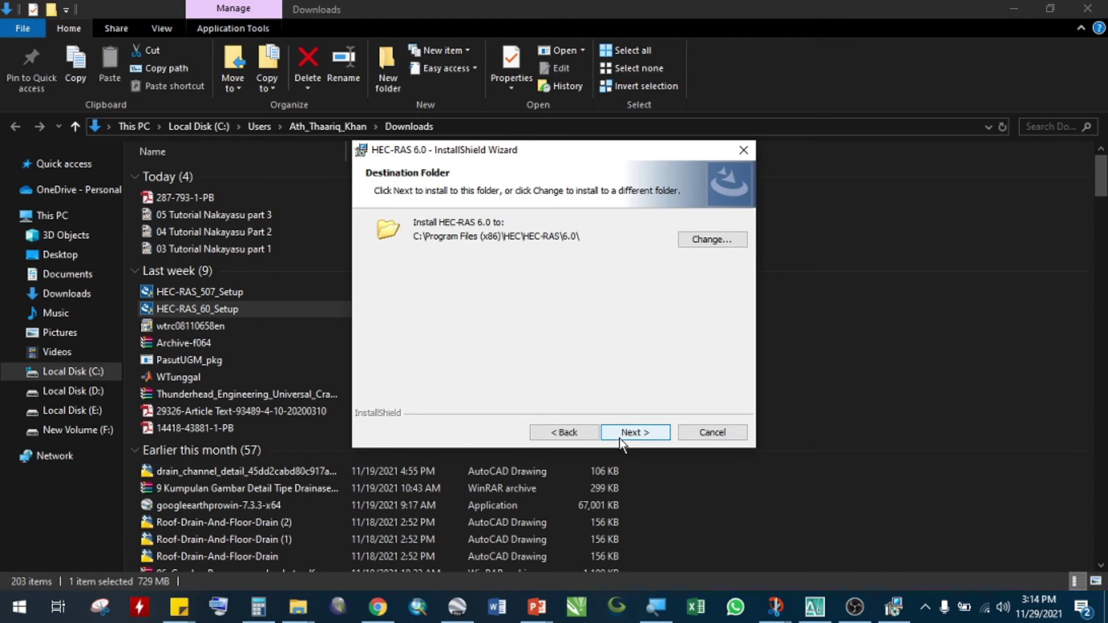
{"action": "left_click", "coordinate": [619, 437]}
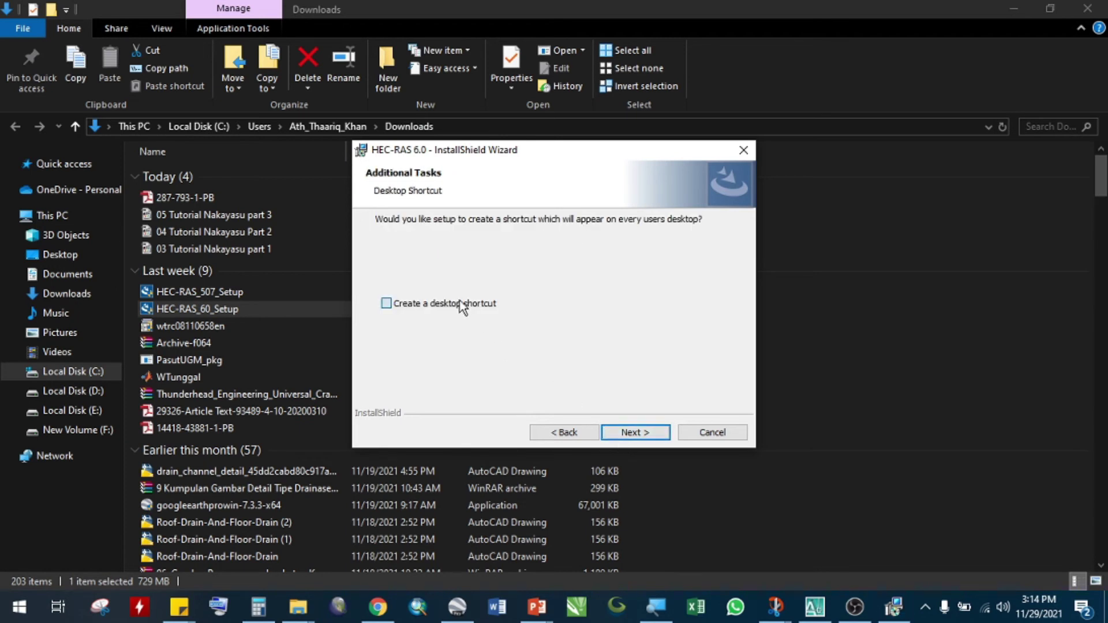
{"action": "left_click", "coordinate": [651, 434]}
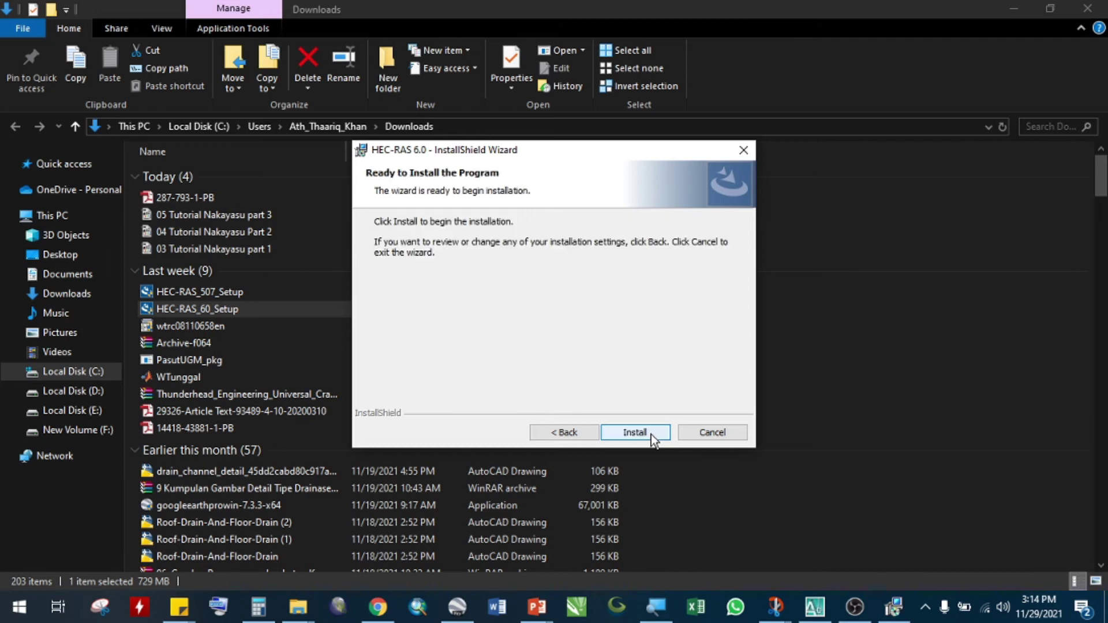
{"action": "left_click", "coordinate": [652, 434]}
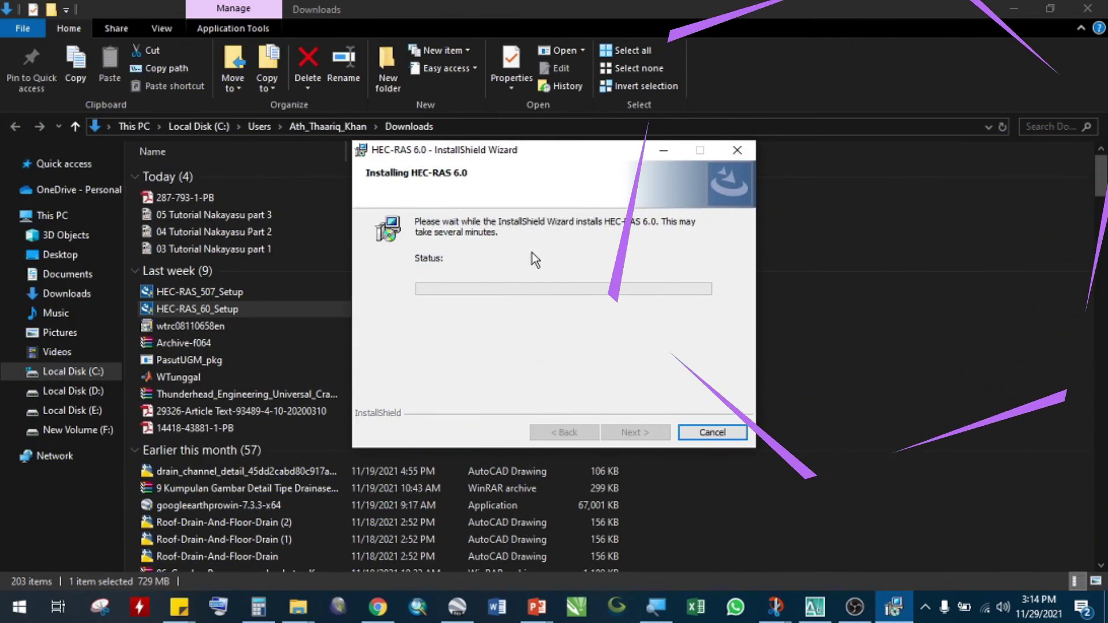
Move the HEC-RAS 6.0 installer aside, launch HEC-RAS_507_Setup and finish the 6.0 installation wizard.
{"action": "left_click_drag", "start_coordinate": [447, 157], "coordinate": [742, 170]}
{"action": "double_click", "coordinate": [494, 287]}
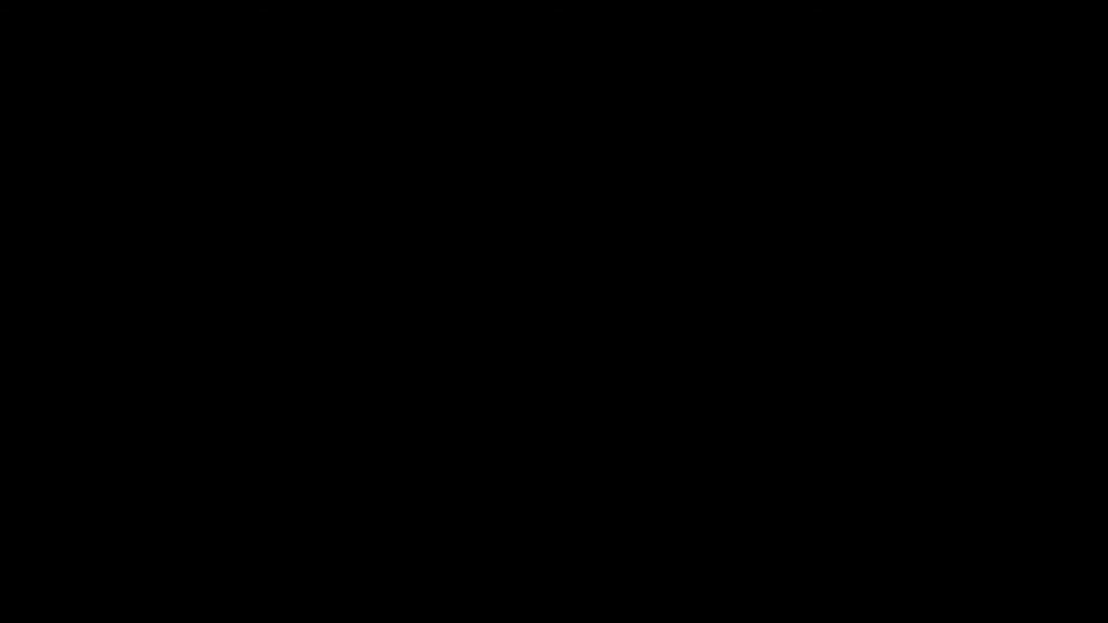
{"action": "left_click", "coordinate": [499, 421]}
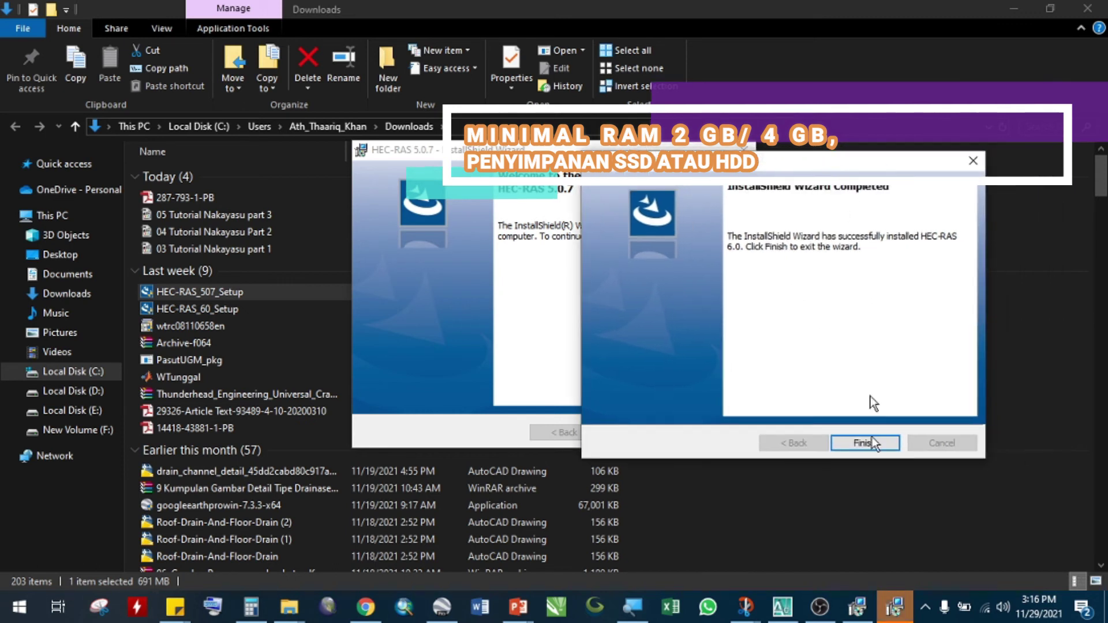
{"action": "left_click", "coordinate": [879, 444]}
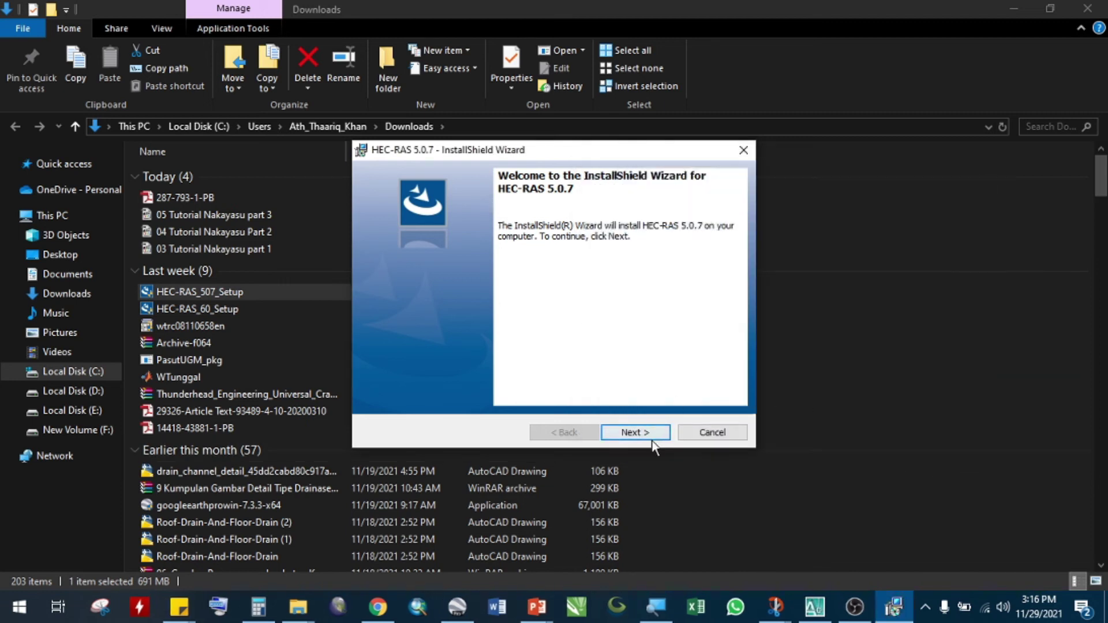
Install HEC-RAS 5.0.7 by agreeing to the terms, keeping the desktop shortcut option enabled and finishing the wizard.
{"action": "left_click", "coordinate": [639, 434]}
{"action": "left_click", "coordinate": [366, 374]}
{"action": "left_click", "coordinate": [639, 431]}
{"action": "left_click", "coordinate": [642, 432]}
{"action": "left_click", "coordinate": [473, 305]}
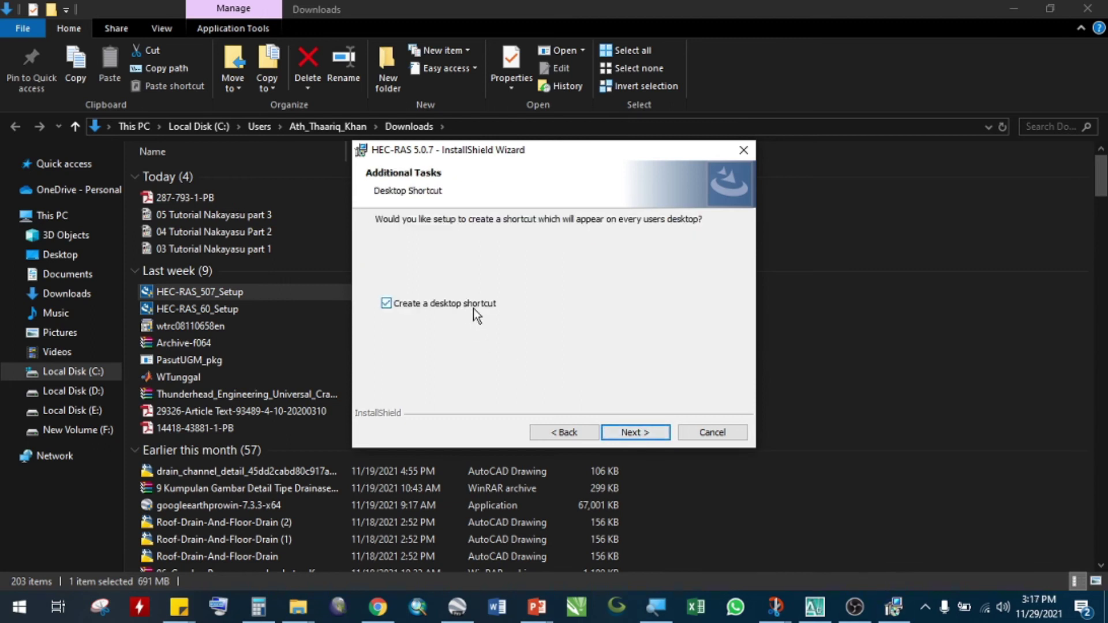
{"action": "left_click", "coordinate": [635, 433]}
{"action": "left_click", "coordinate": [638, 434]}
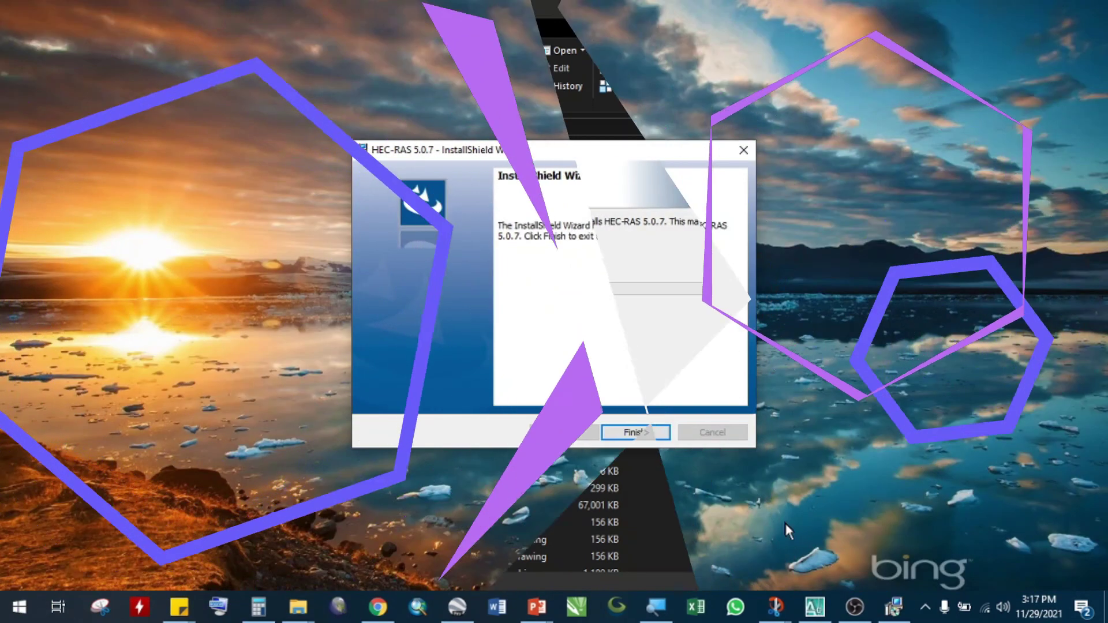
{"action": "left_click", "coordinate": [639, 433]}
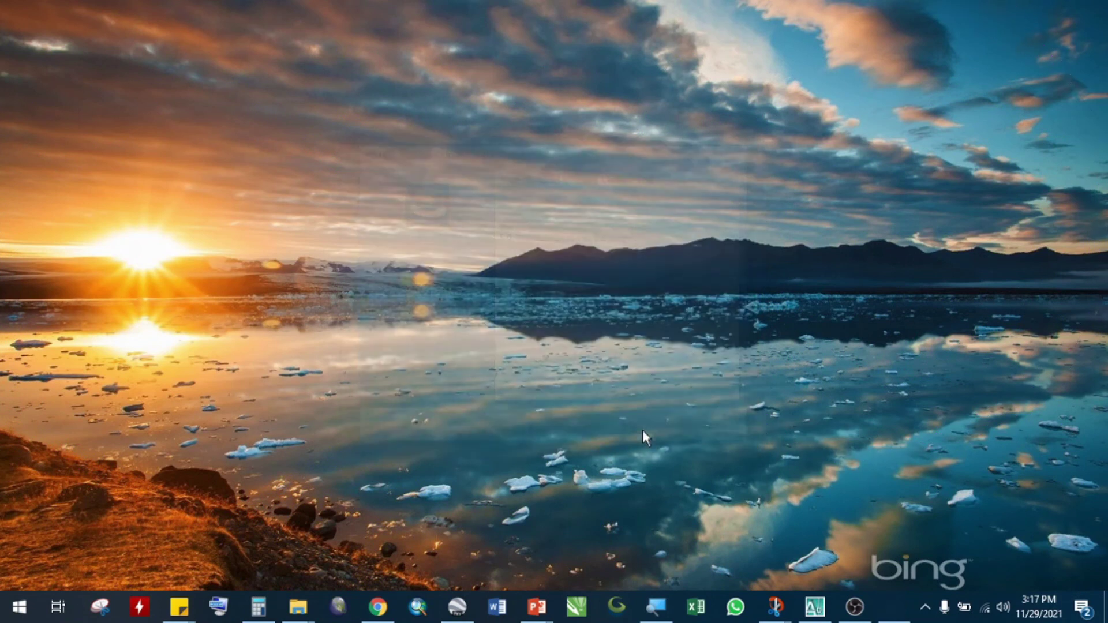
Turn on the display of icons on the Windows desktop.
{"action": "right_click", "coordinate": [525, 186]}
{"action": "mouse_move", "coordinate": [543, 198]}
{"action": "left_click", "coordinate": [791, 298]}
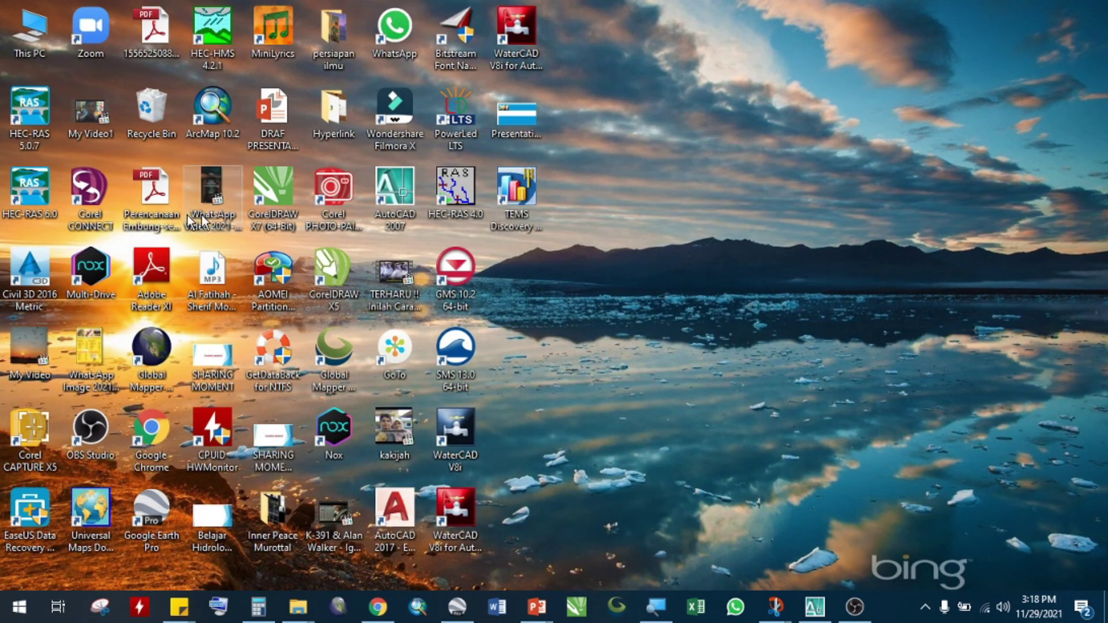
Pin the HEC-RAS 6.0 and HEC-RAS 5.0.7 desktop shortcuts to the taskbar.
{"action": "double_click", "coordinate": [38, 193]}
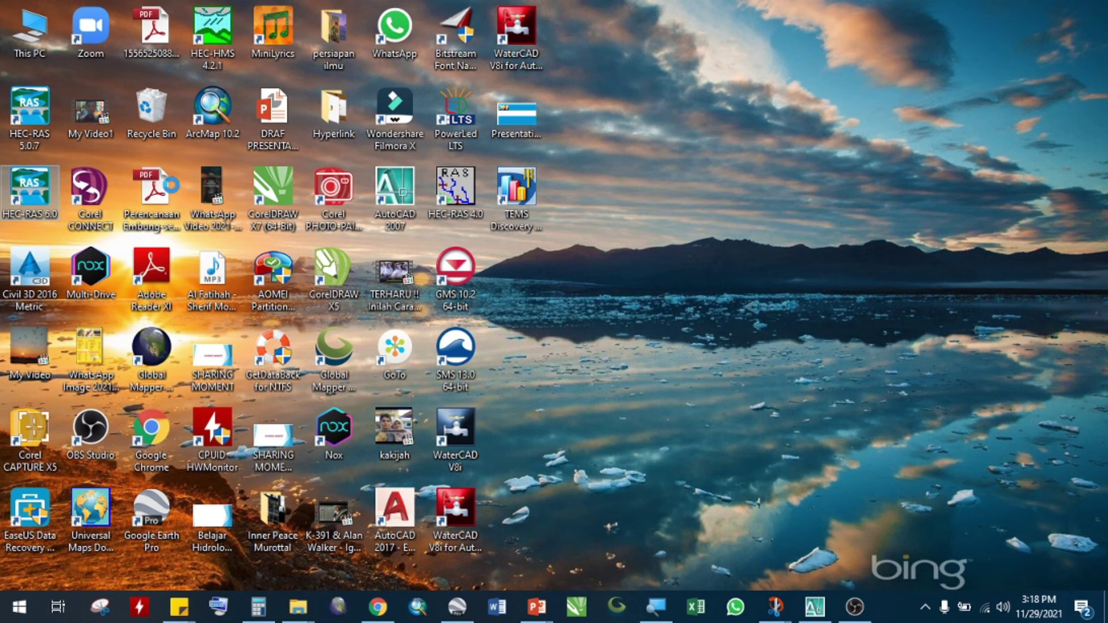
{"action": "right_click", "coordinate": [36, 185]}
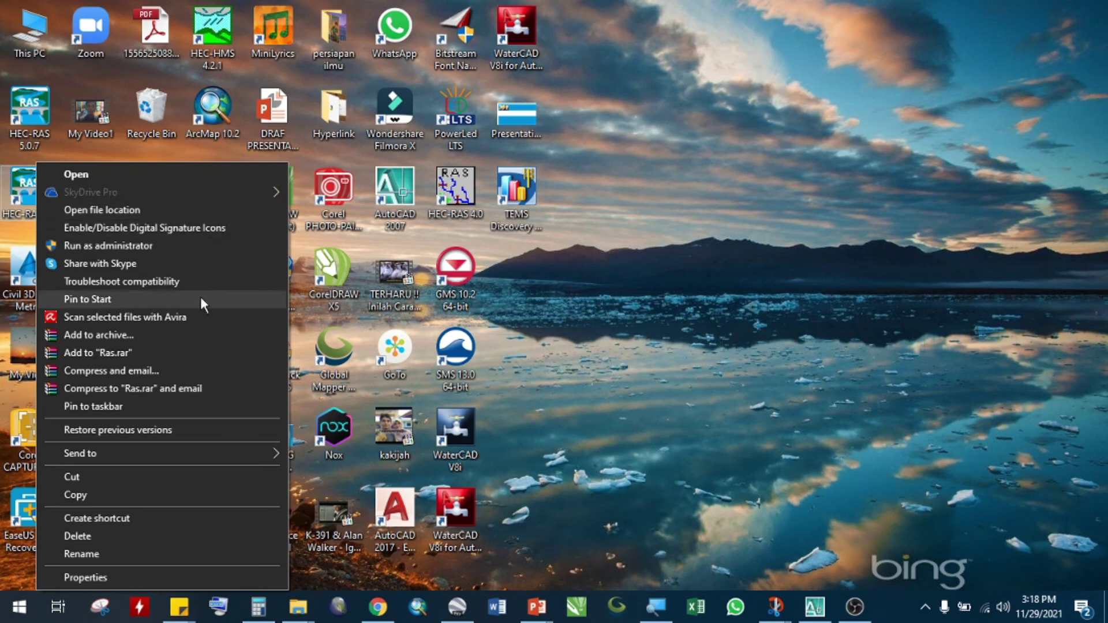
{"action": "left_click", "coordinate": [200, 410]}
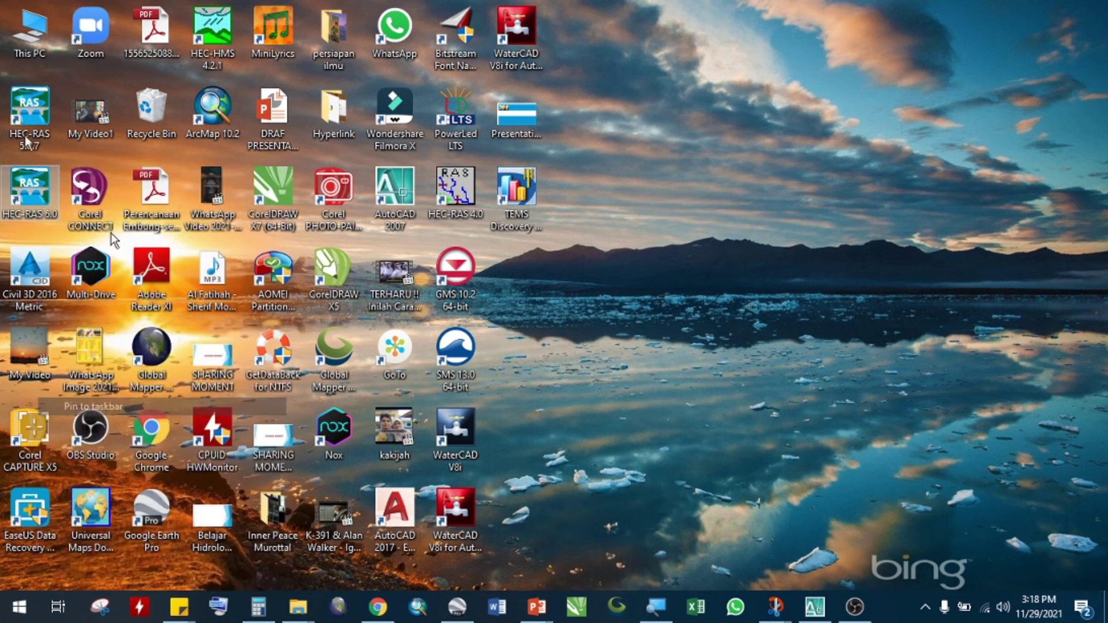
{"action": "left_click", "coordinate": [26, 104]}
{"action": "right_click", "coordinate": [24, 100]}
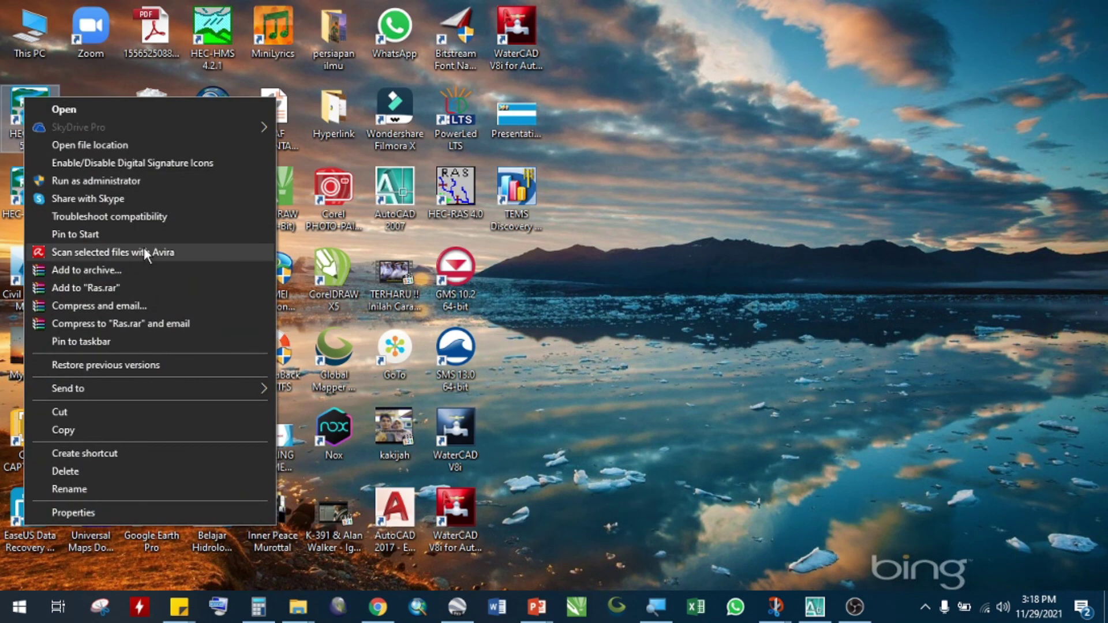
{"action": "left_click", "coordinate": [140, 342]}
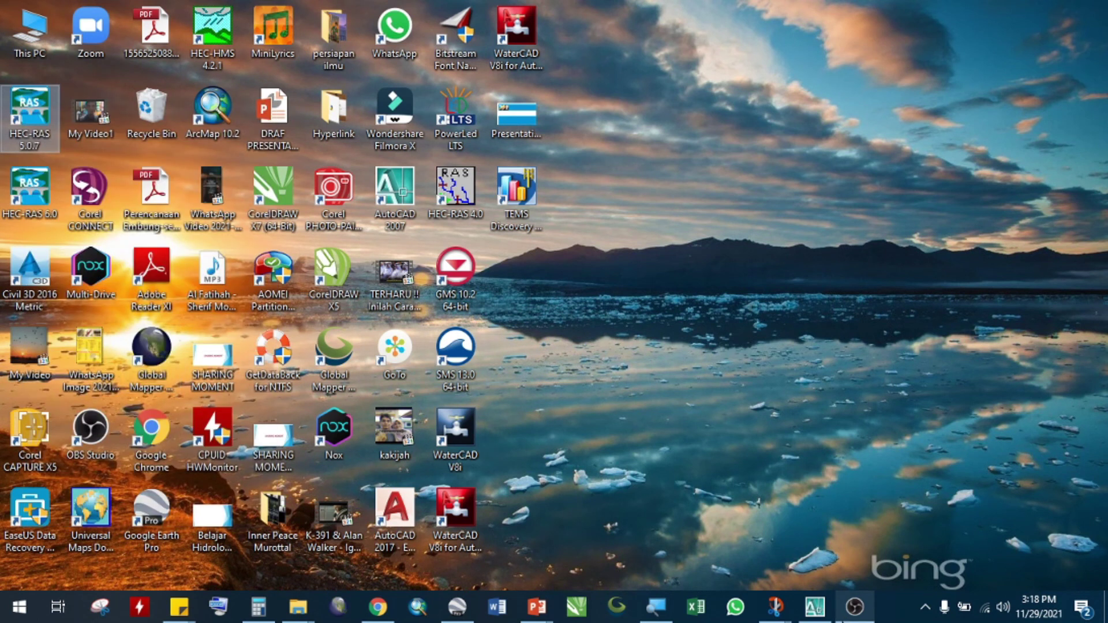
{"action": "left_click", "coordinate": [773, 525]}
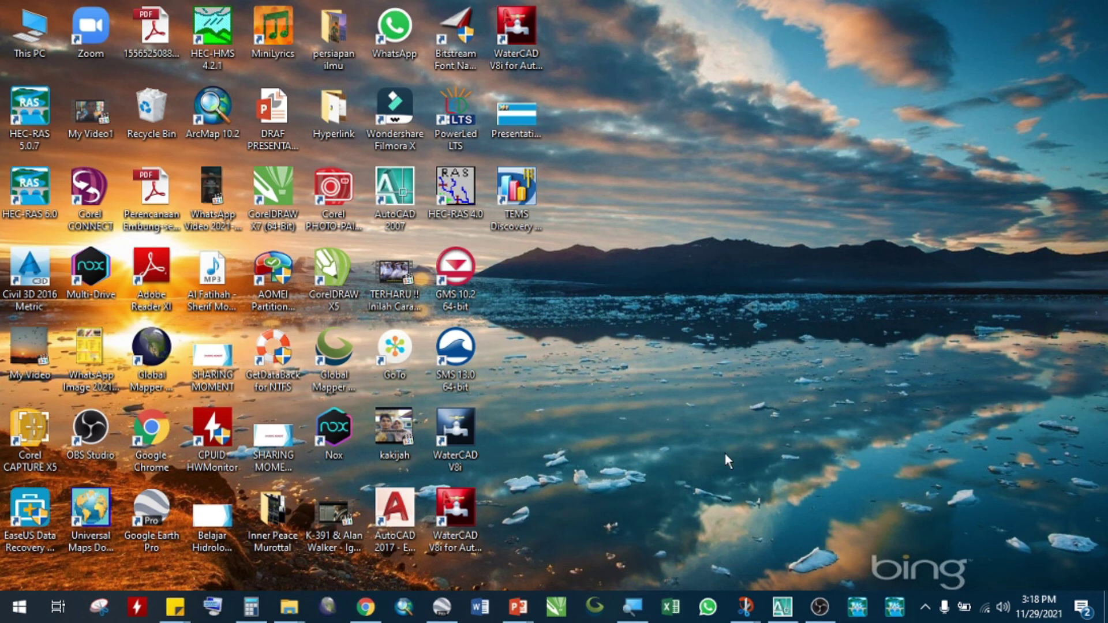
Hide the icons on the Windows desktop.
{"action": "right_click", "coordinate": [706, 309]}
{"action": "mouse_move", "coordinate": [758, 322]}
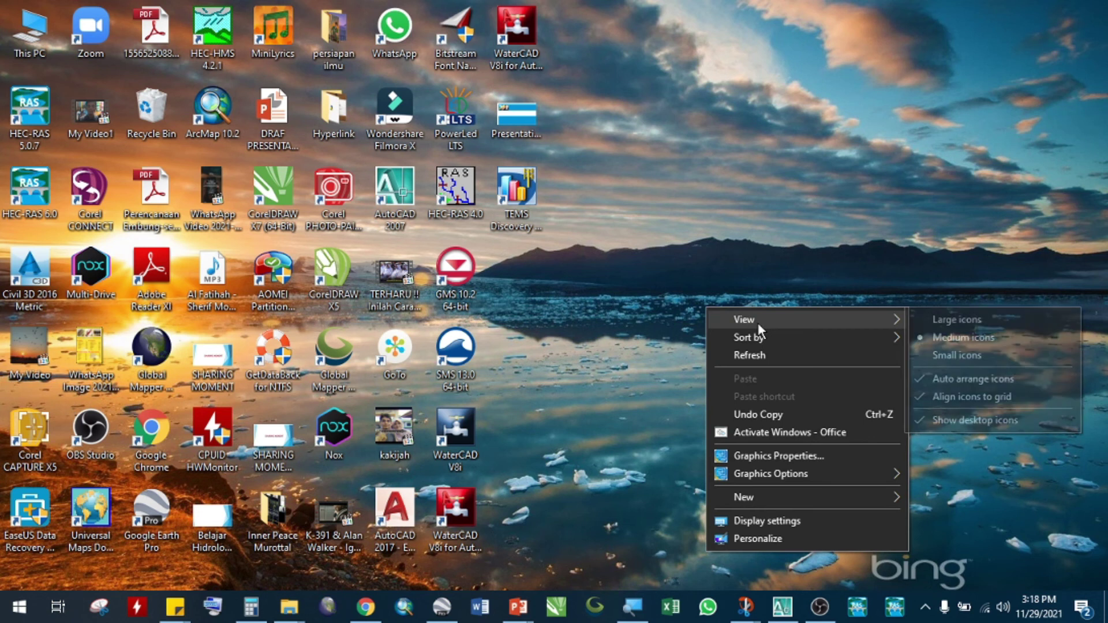
{"action": "left_click", "coordinate": [937, 422]}
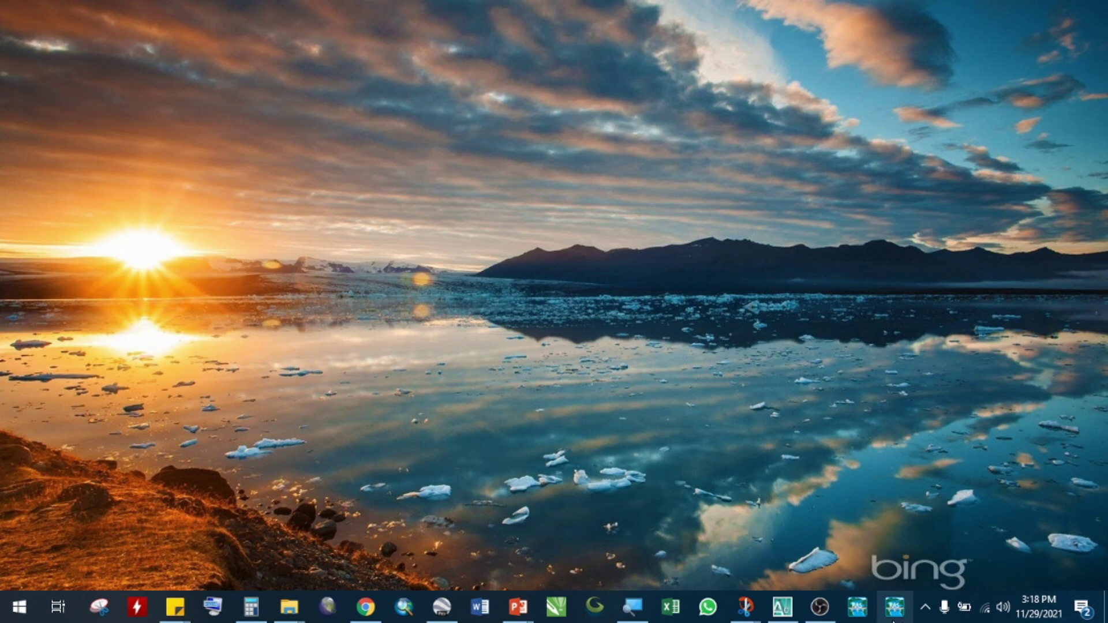
Launch HEC-RAS 6.0, agree to the terms and conditions for use, and install the example projects in the default folder.
{"action": "left_click", "coordinate": [876, 617]}
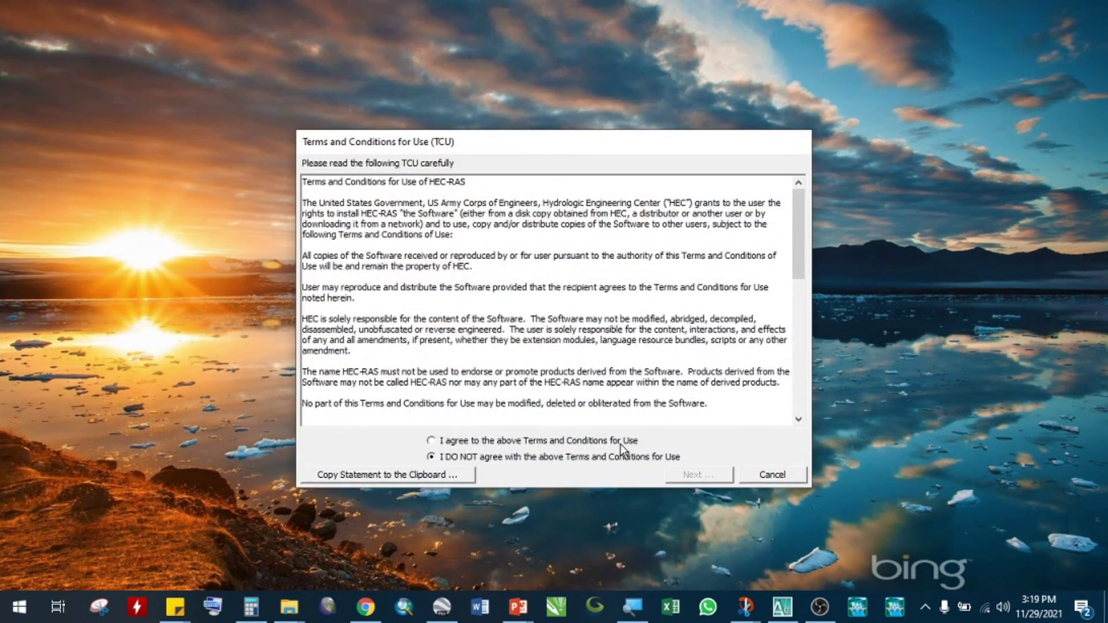
{"action": "left_click", "coordinate": [564, 441]}
{"action": "left_click", "coordinate": [705, 481]}
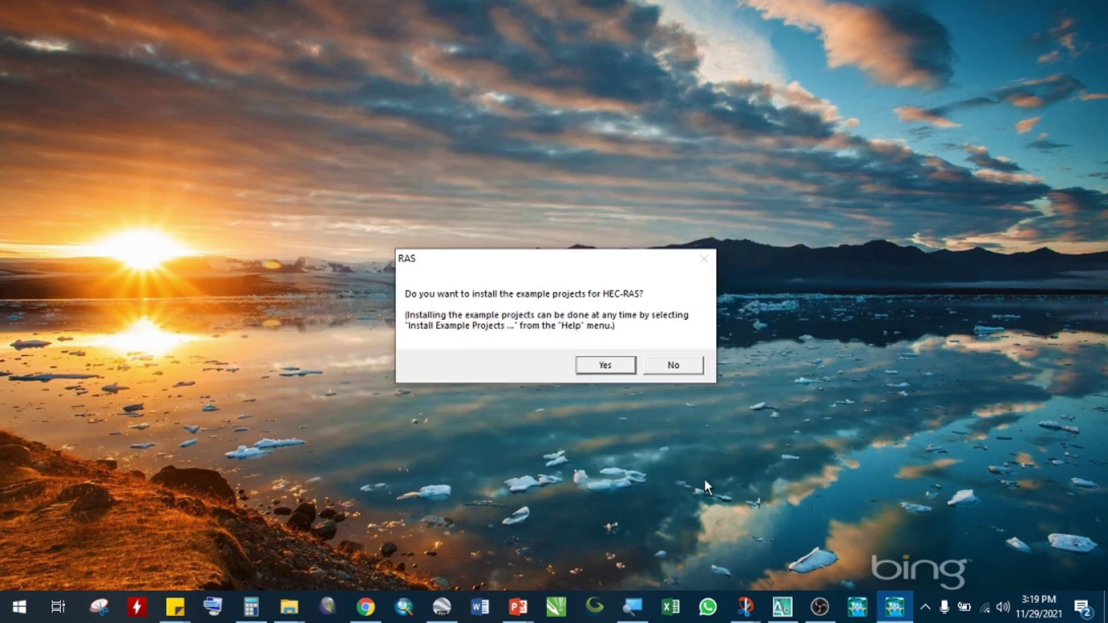
{"action": "left_click", "coordinate": [623, 370]}
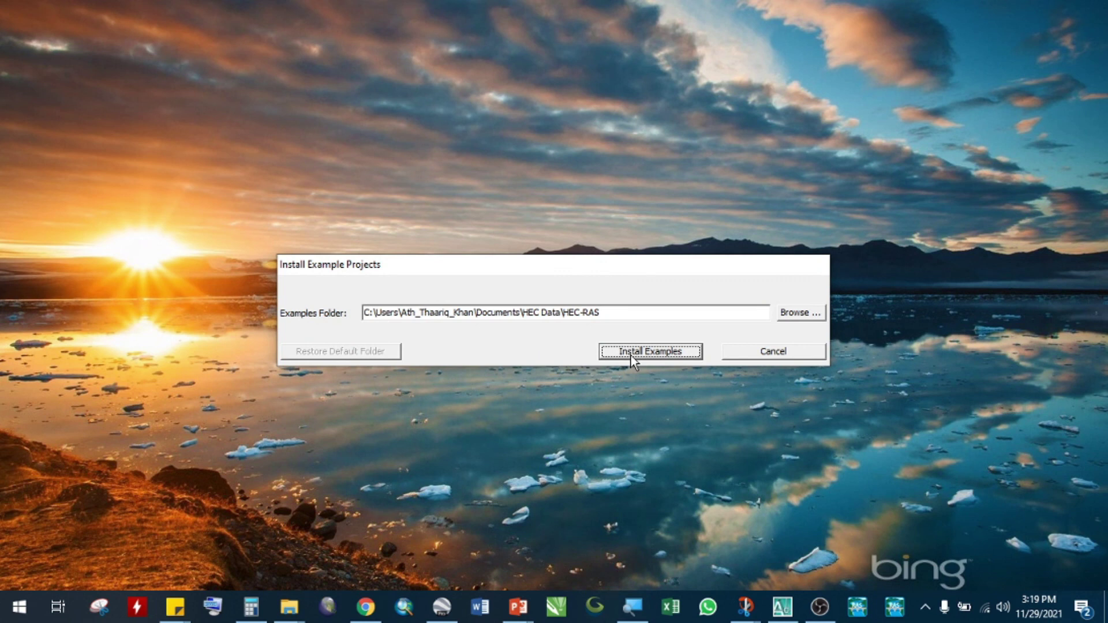
{"action": "left_click", "coordinate": [631, 356]}
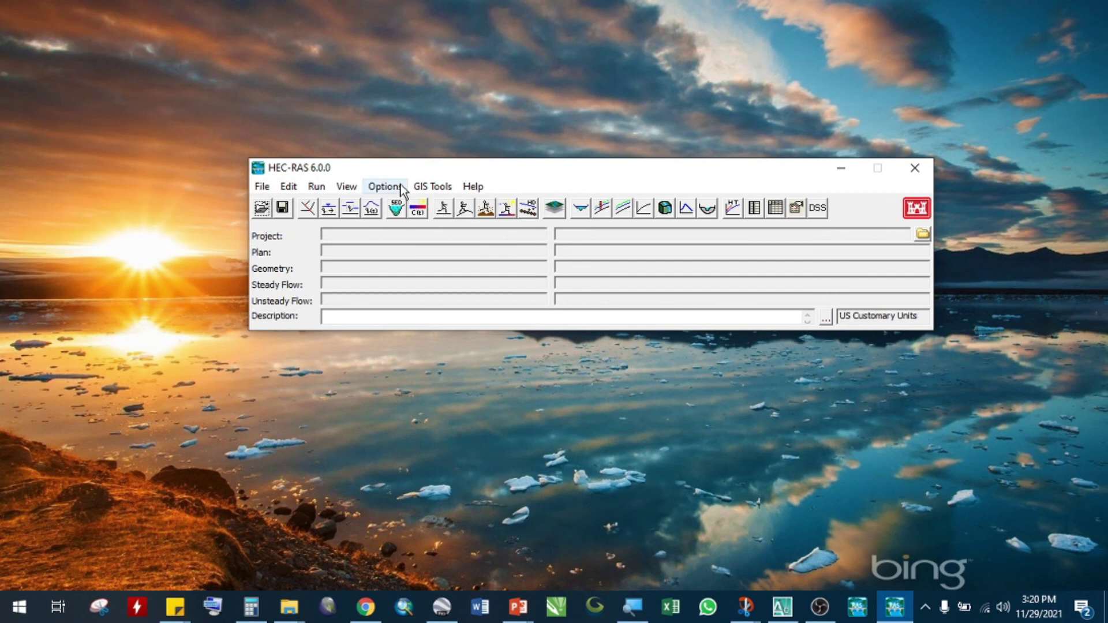
Set the unit system to System International (Metric System) as the default for new projects and confirm the change.
{"action": "left_click", "coordinate": [402, 191]}
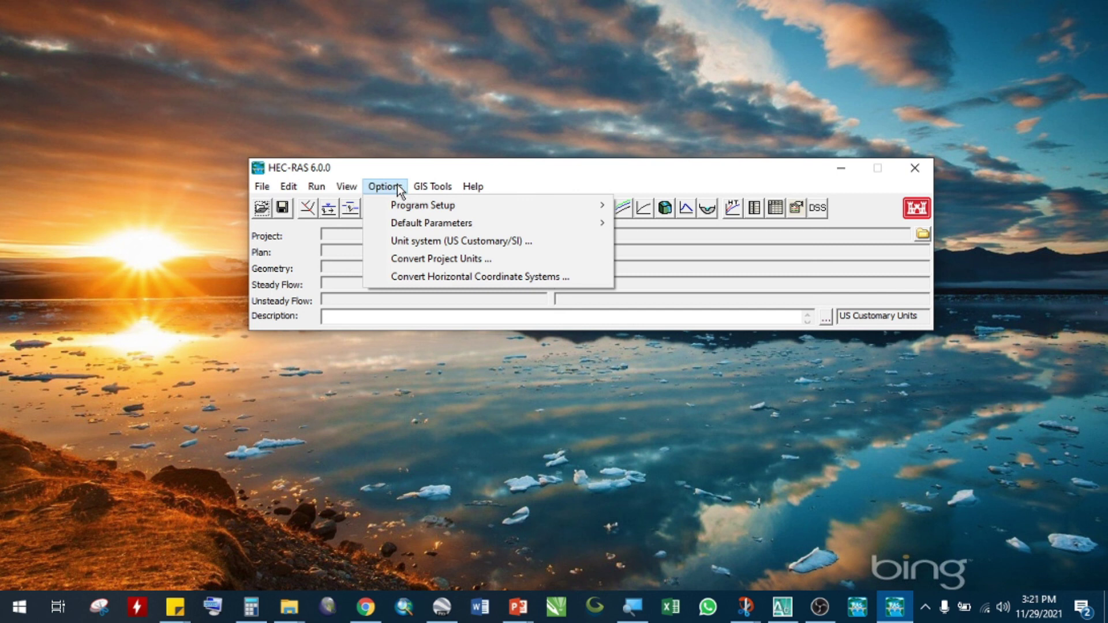
{"action": "left_click", "coordinate": [449, 245]}
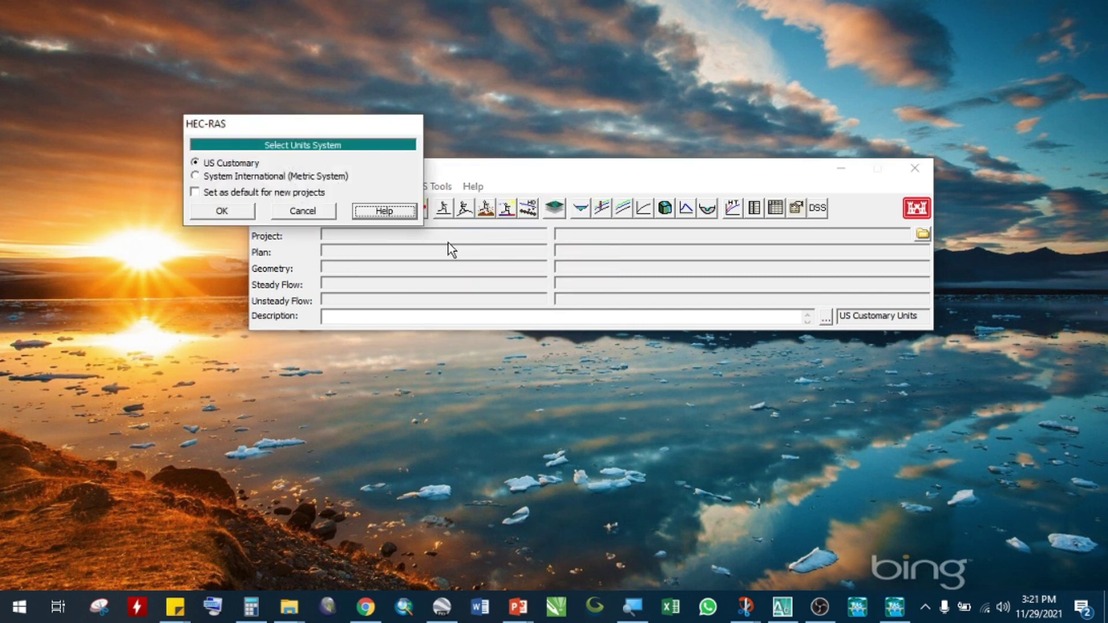
{"action": "left_click", "coordinate": [319, 183]}
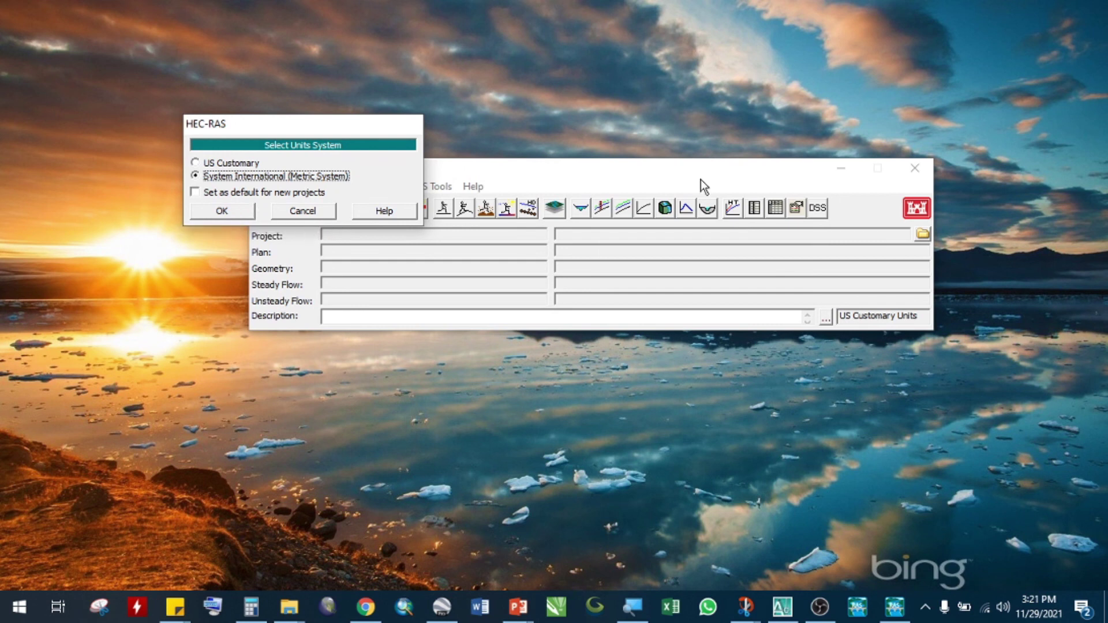
{"action": "left_click", "coordinate": [252, 164]}
{"action": "left_click", "coordinate": [306, 174]}
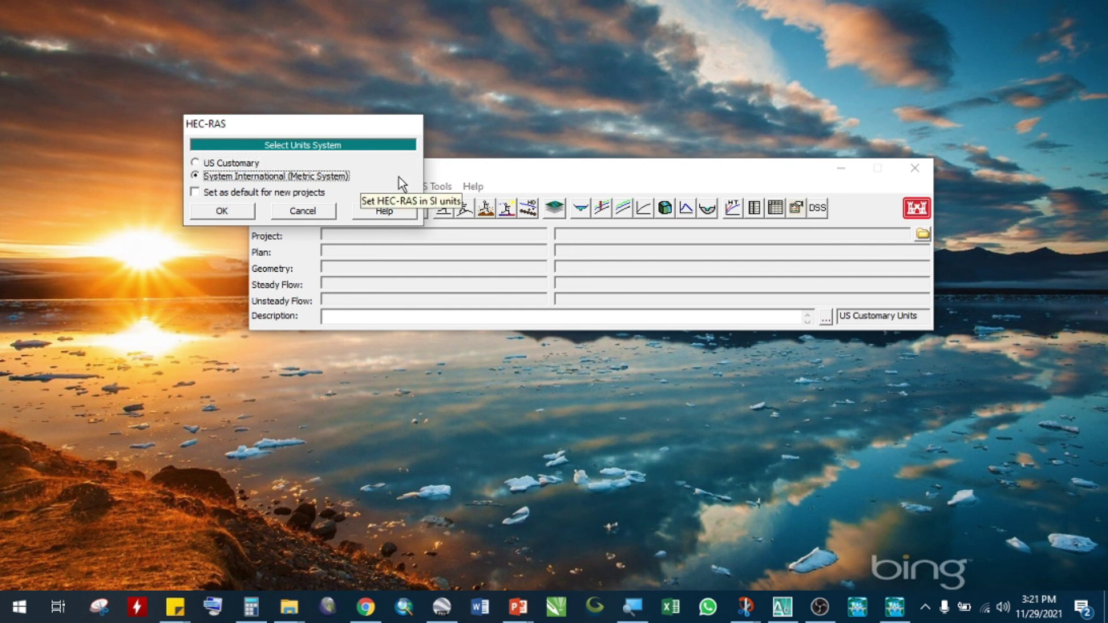
{"action": "left_click", "coordinate": [281, 192]}
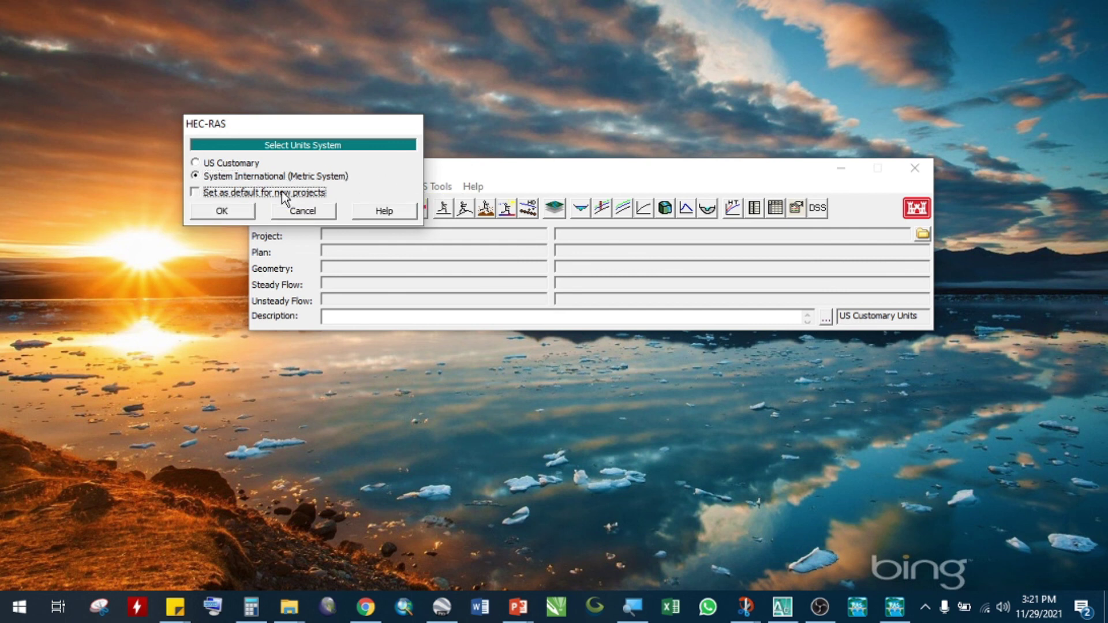
{"action": "left_click", "coordinate": [241, 212]}
{"action": "left_click", "coordinate": [609, 383]}
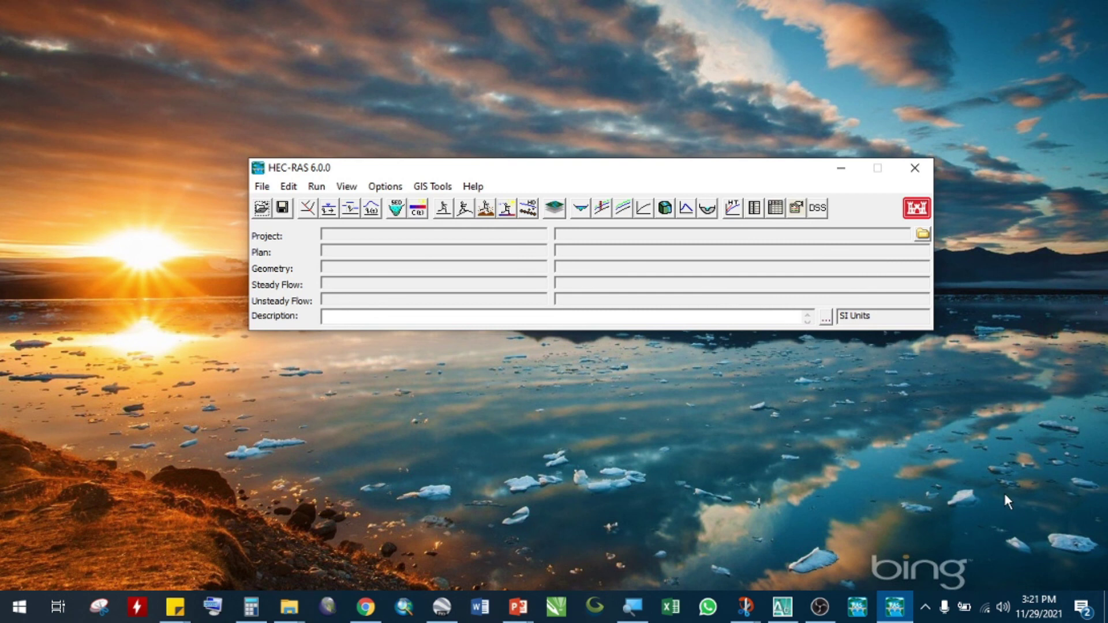
{"action": "right_click", "coordinate": [1037, 606]}
{"action": "left_click", "coordinate": [940, 223]}
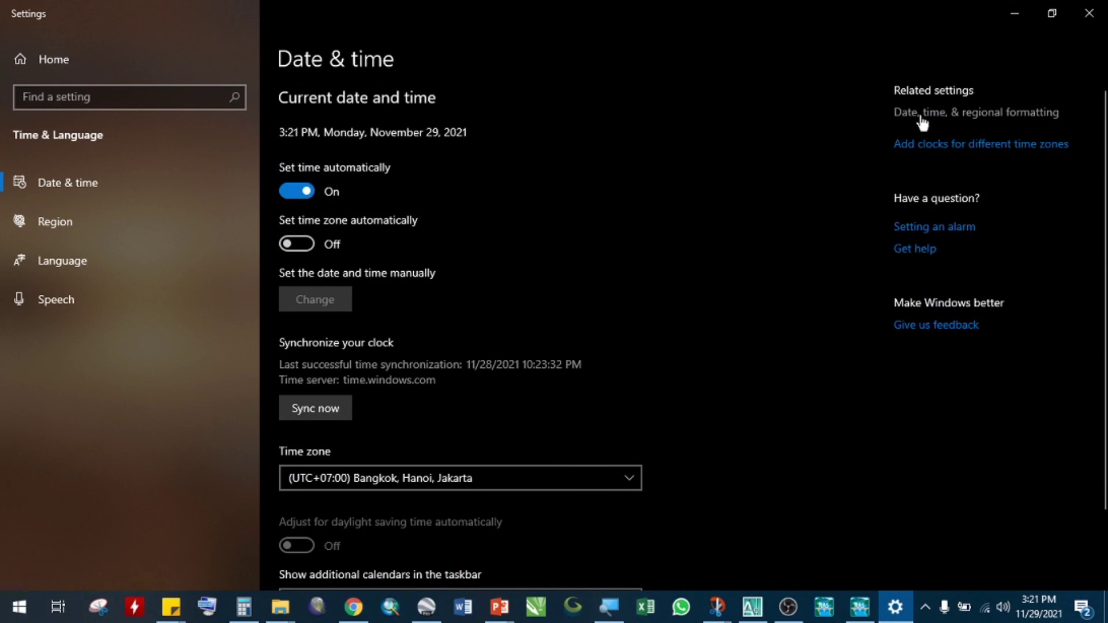
{"action": "left_click", "coordinate": [1089, 13]}
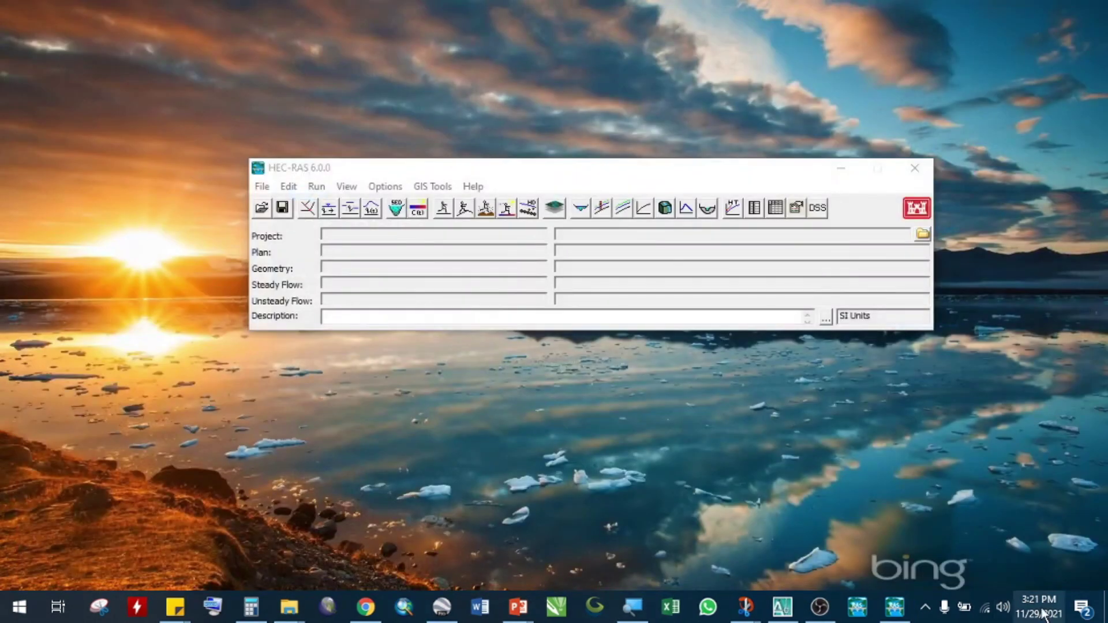
Open the date and time formats of the Windows Region dialog from the Date & time settings.
{"action": "right_click", "coordinate": [1044, 615]}
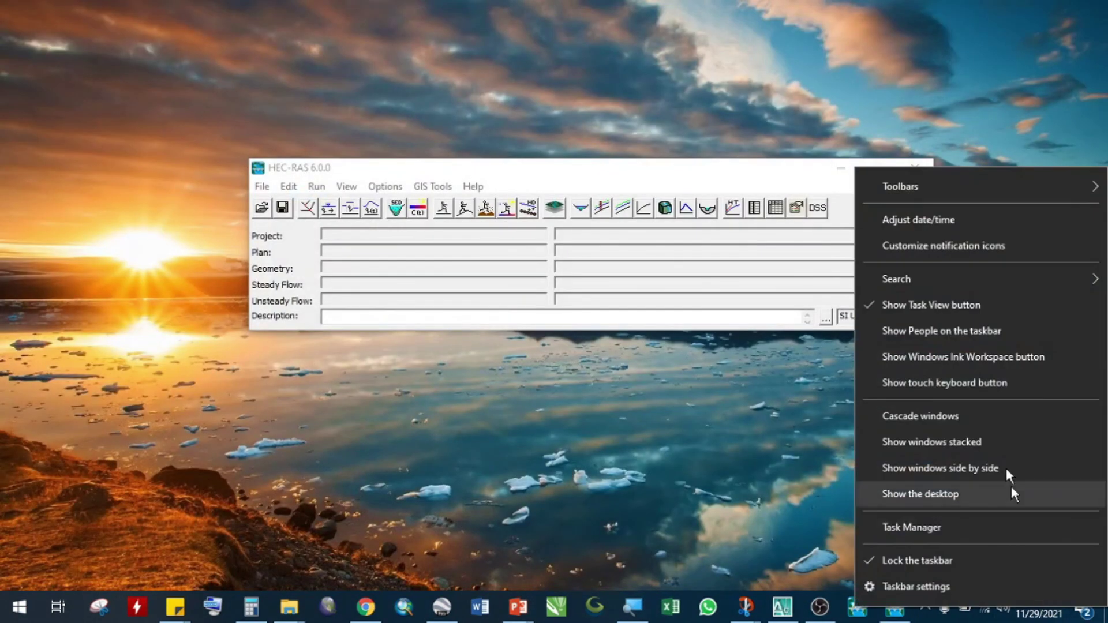
{"action": "left_click", "coordinate": [942, 224]}
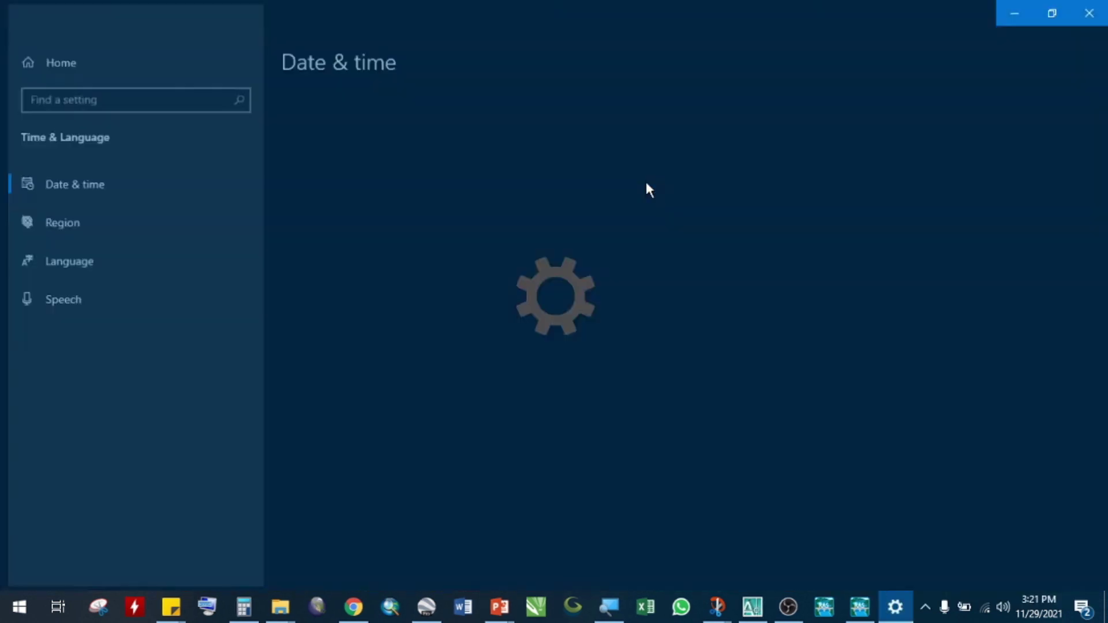
{"action": "left_click", "coordinate": [997, 114]}
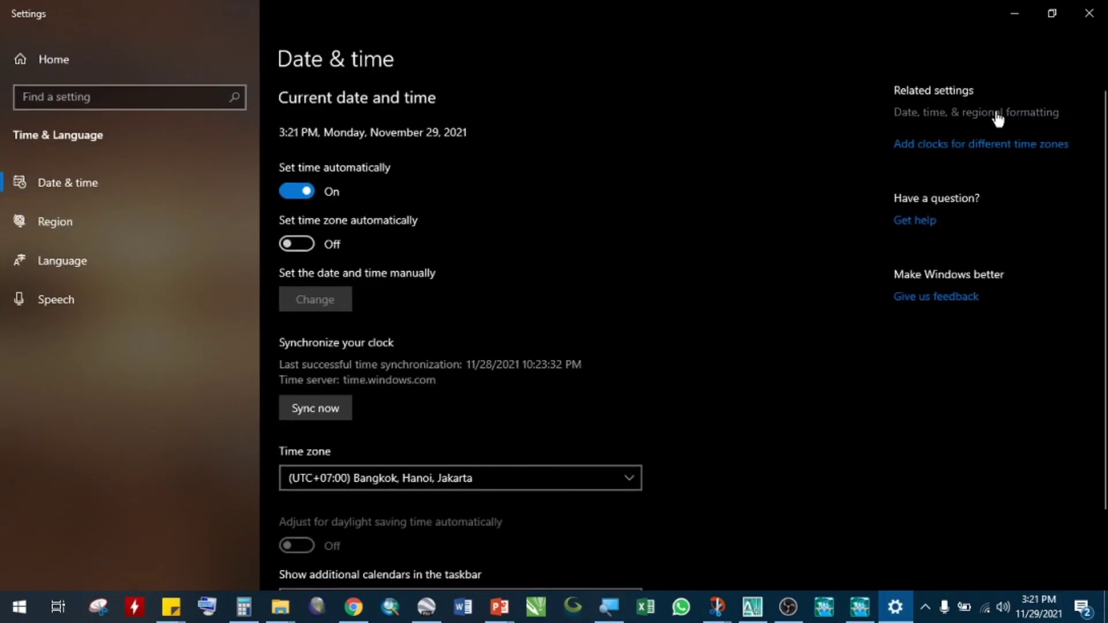
{"action": "left_click", "coordinate": [990, 113]}
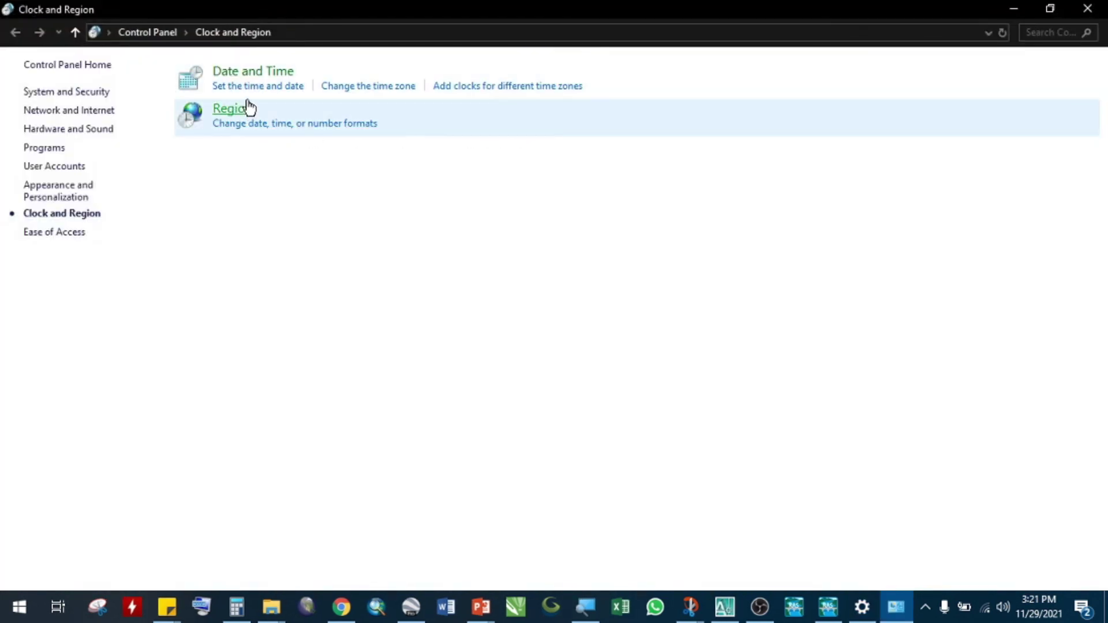
{"action": "left_click", "coordinate": [242, 108]}
{"action": "left_click", "coordinate": [211, 145]}
{"action": "left_click", "coordinate": [145, 146]}
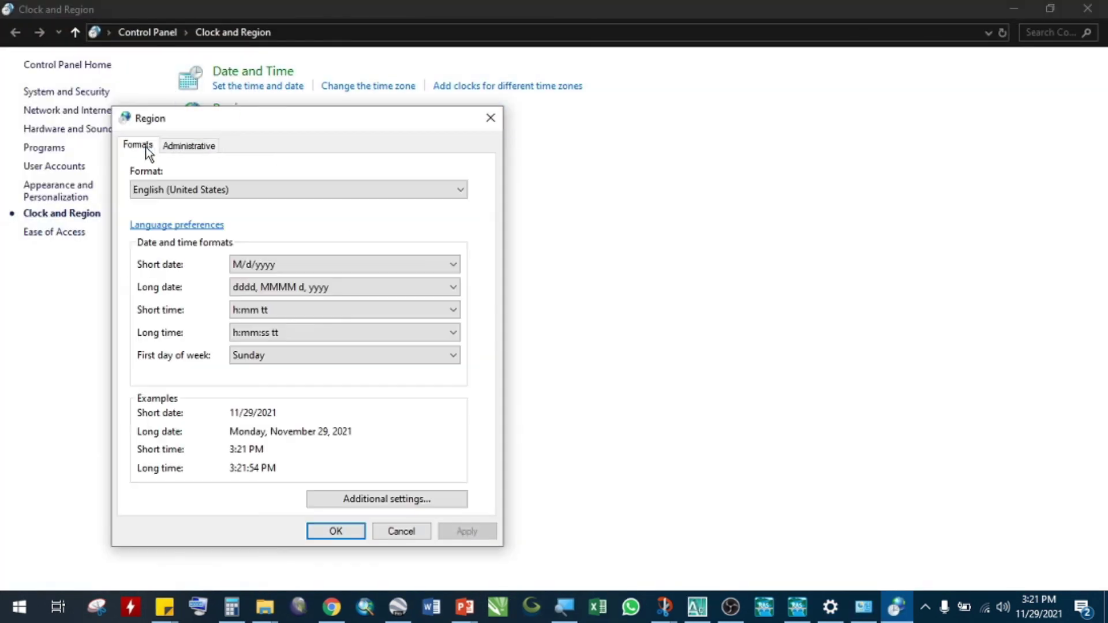
Check the decimal symbol in the additional number format settings, keep it as a period, and close the Region and Control Panel windows.
{"action": "left_click", "coordinate": [424, 495]}
{"action": "left_click", "coordinate": [431, 261]}
{"action": "left_click", "coordinate": [388, 261]}
{"action": "left_click", "coordinate": [460, 261]}
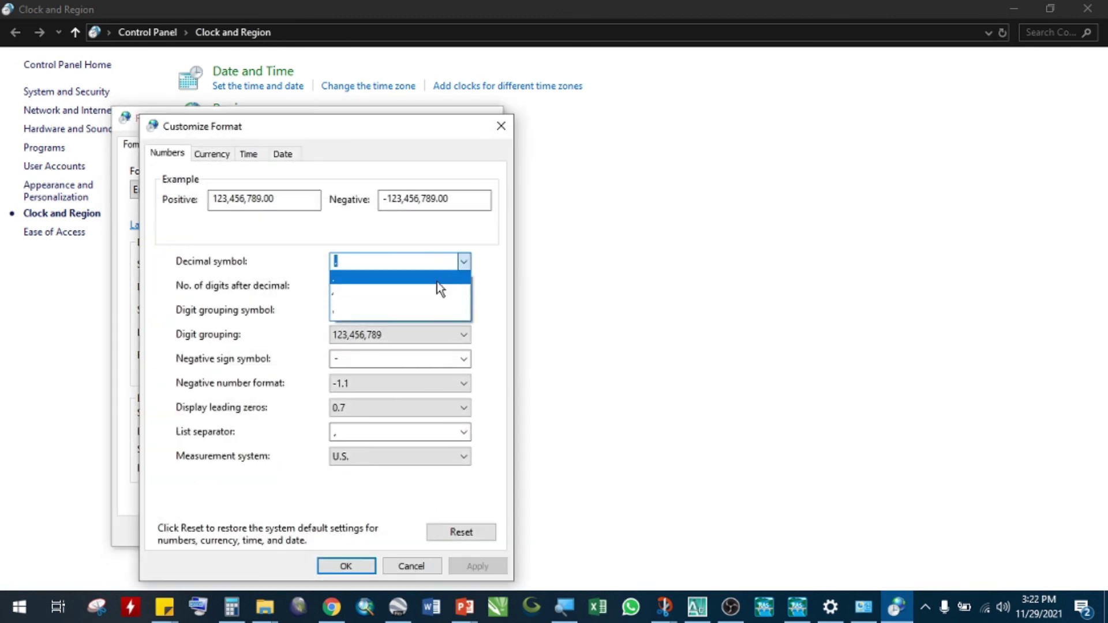
{"action": "left_click", "coordinate": [428, 267]}
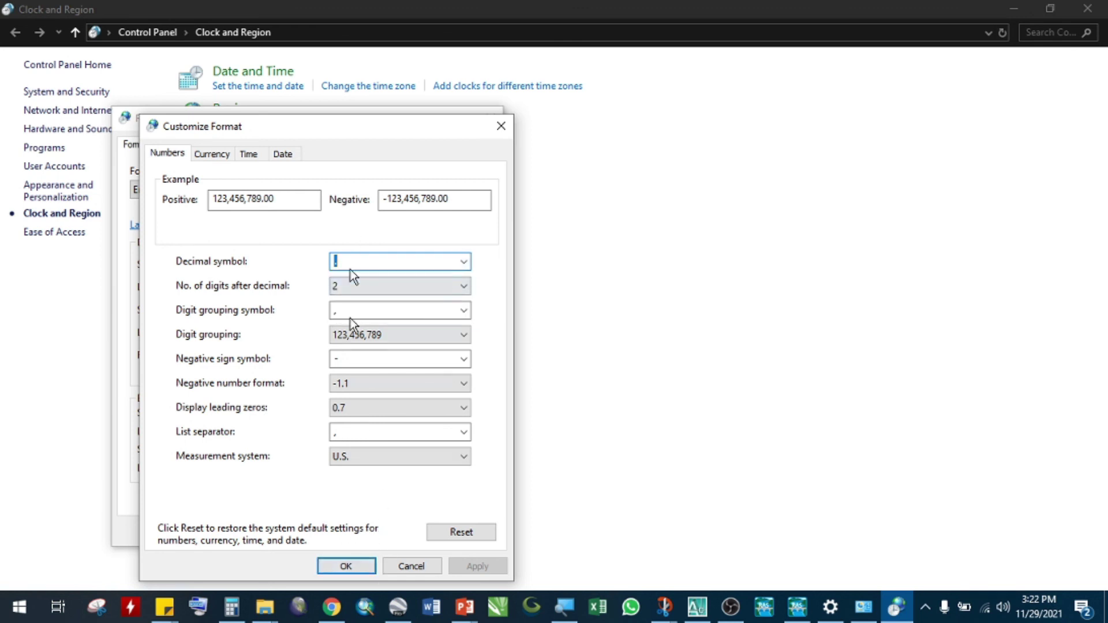
{"action": "left_click", "coordinate": [349, 557]}
{"action": "left_click", "coordinate": [338, 538]}
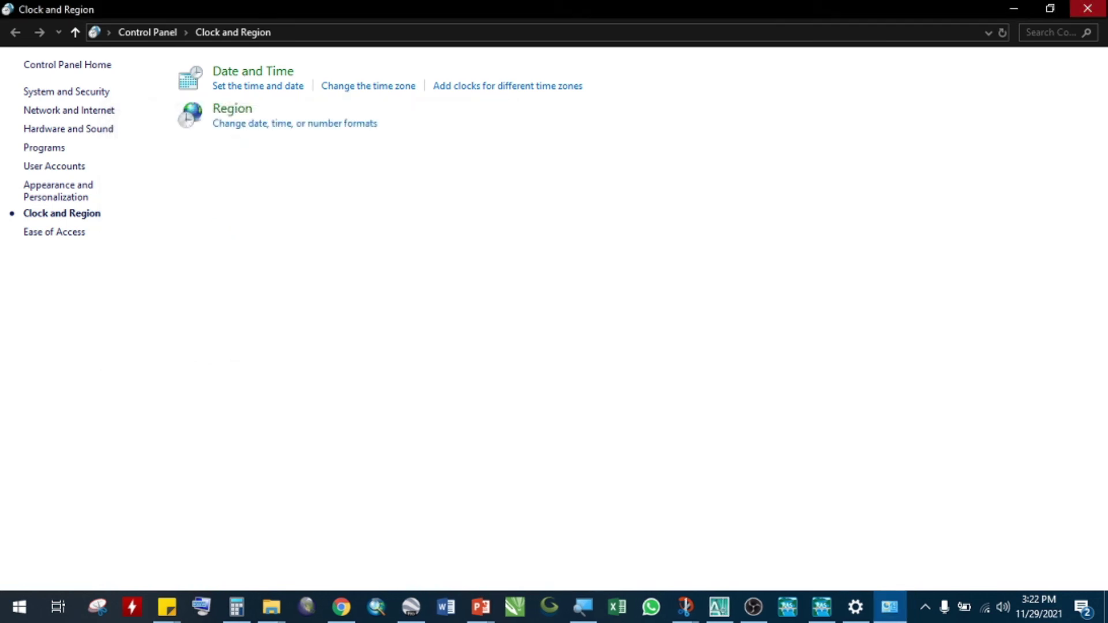
{"action": "left_click", "coordinate": [1090, 12]}
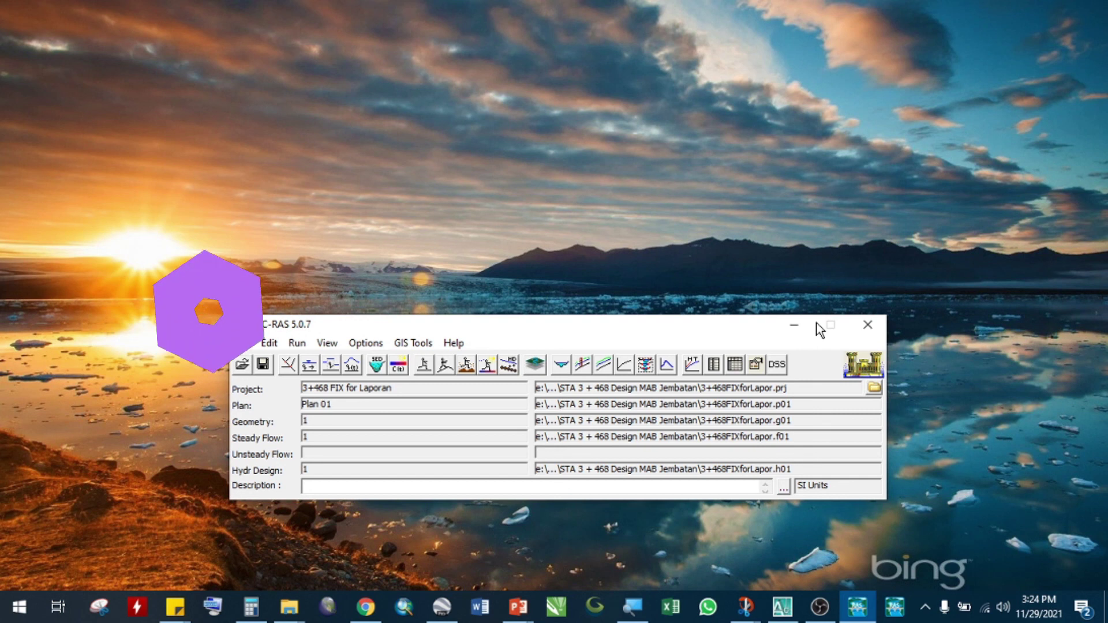
{"action": "left_click", "coordinate": [297, 343]}
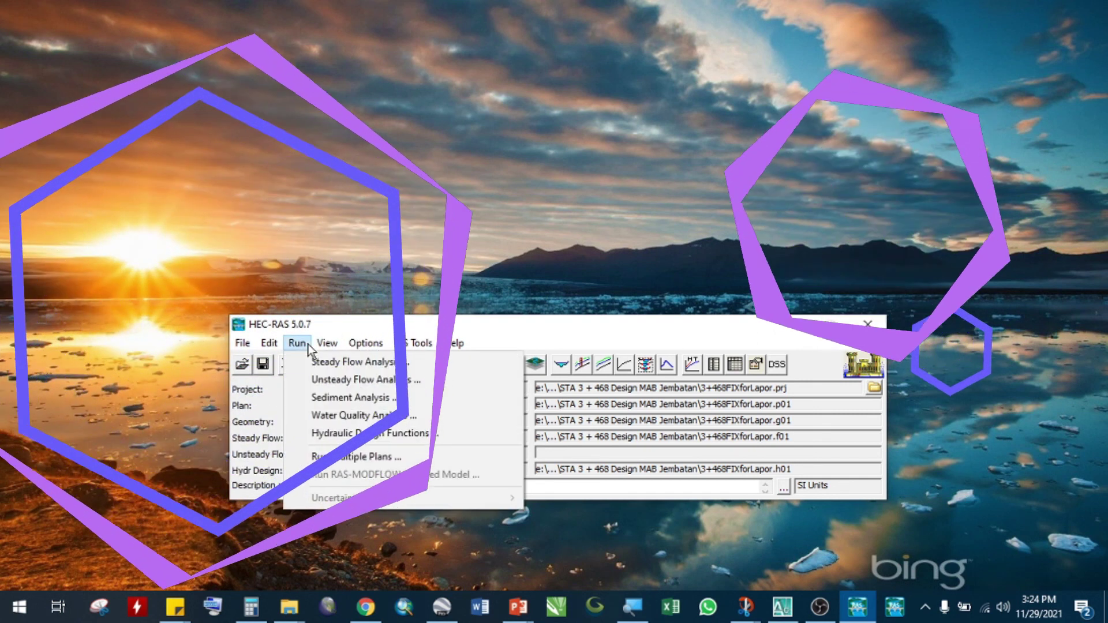
{"action": "left_click", "coordinate": [857, 335]}
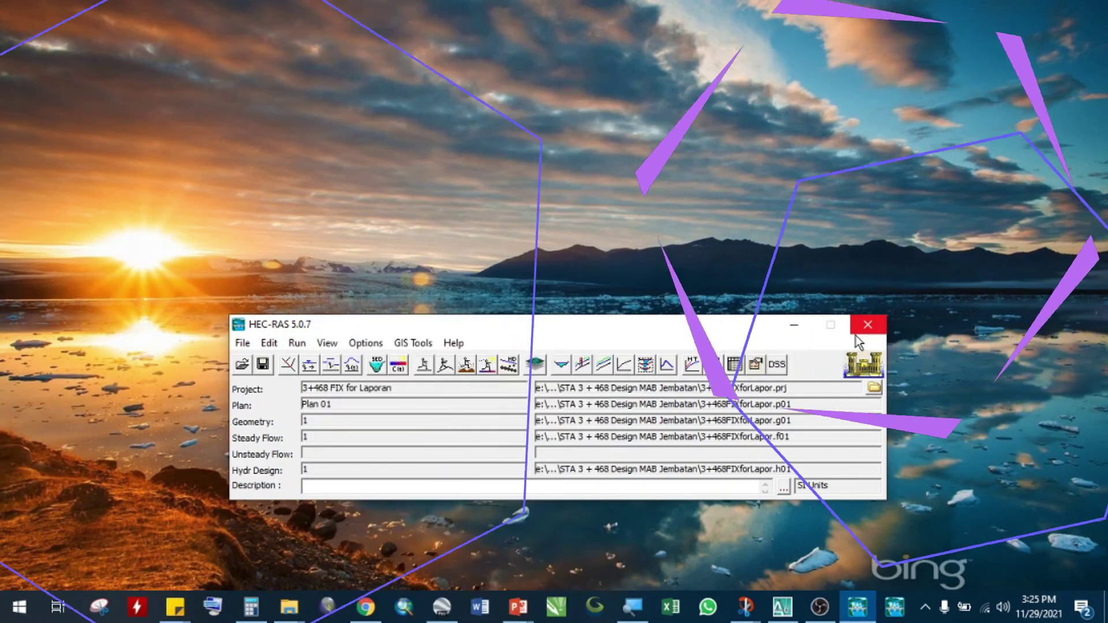